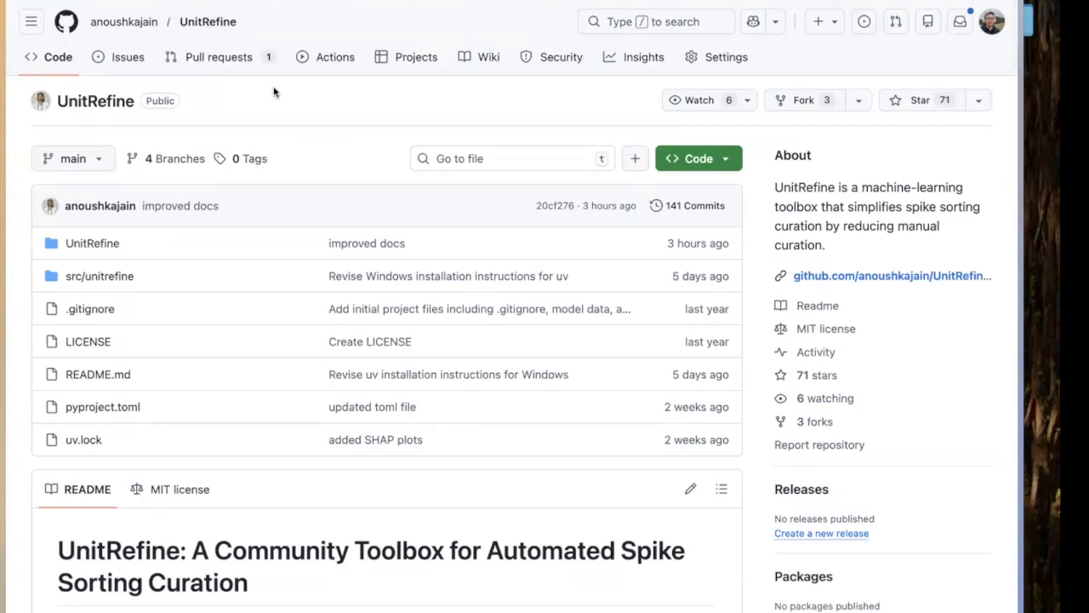
Copy the git clone command from the Installation section of the UnitRefine README.
scroll(274, 92, down, 7)
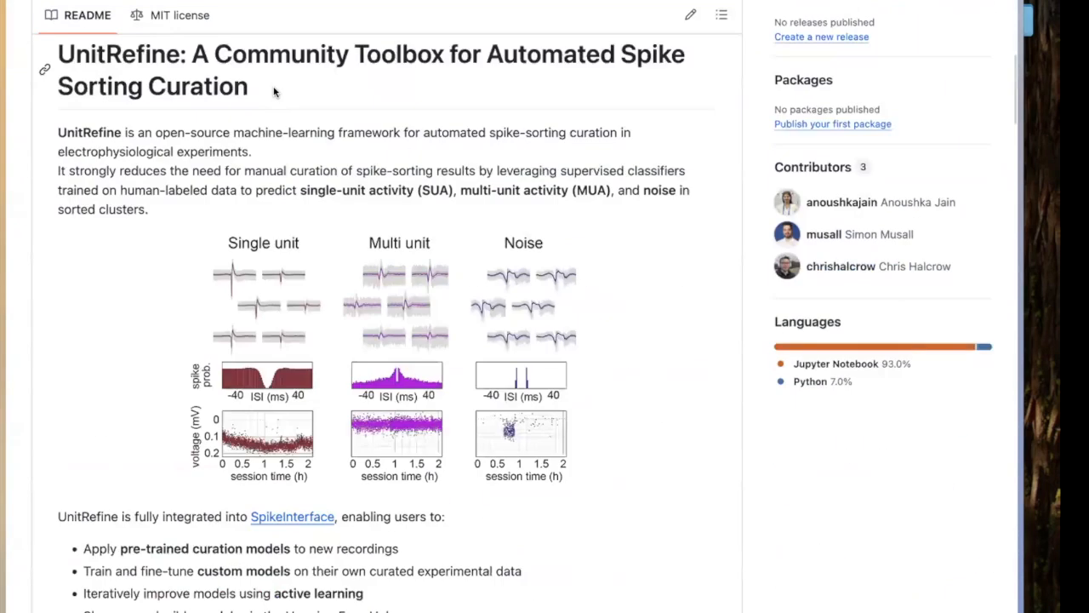
scroll(274, 92, up, 4)
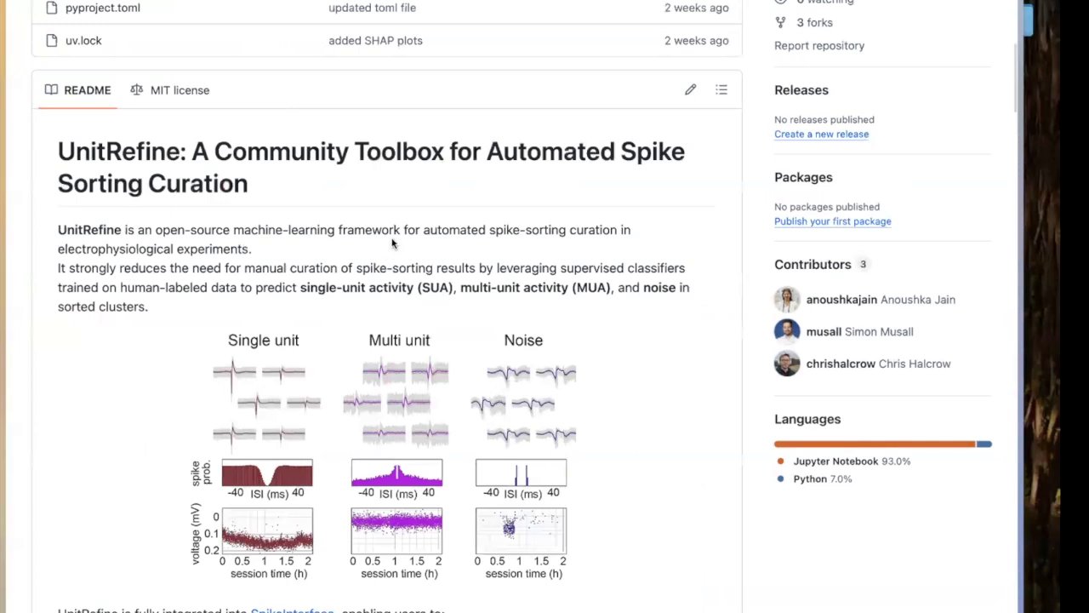
scroll(338, 160, down, 12)
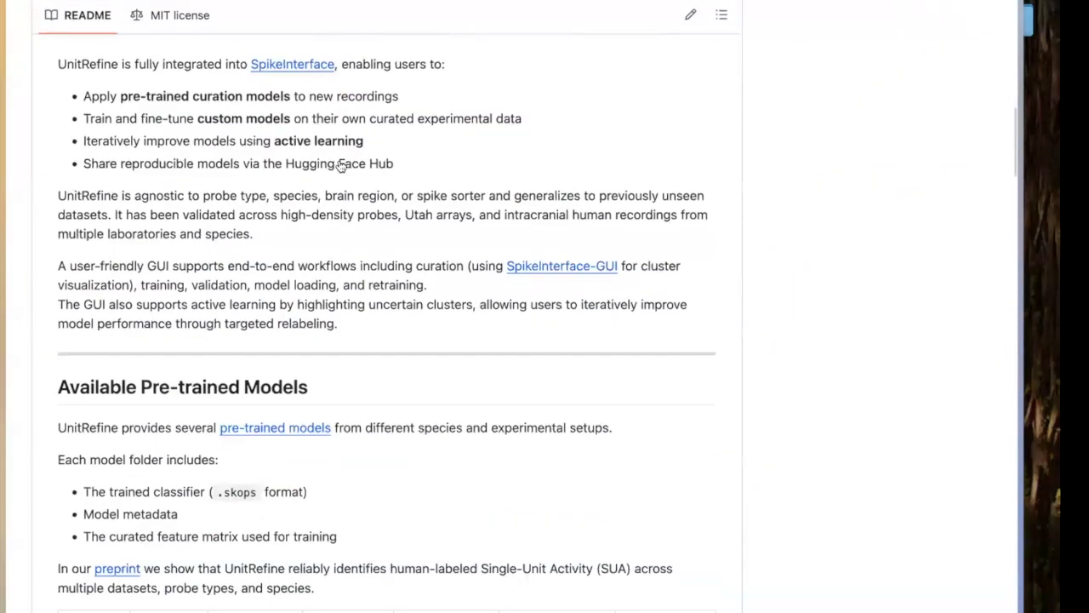
scroll(337, 159, down, 5)
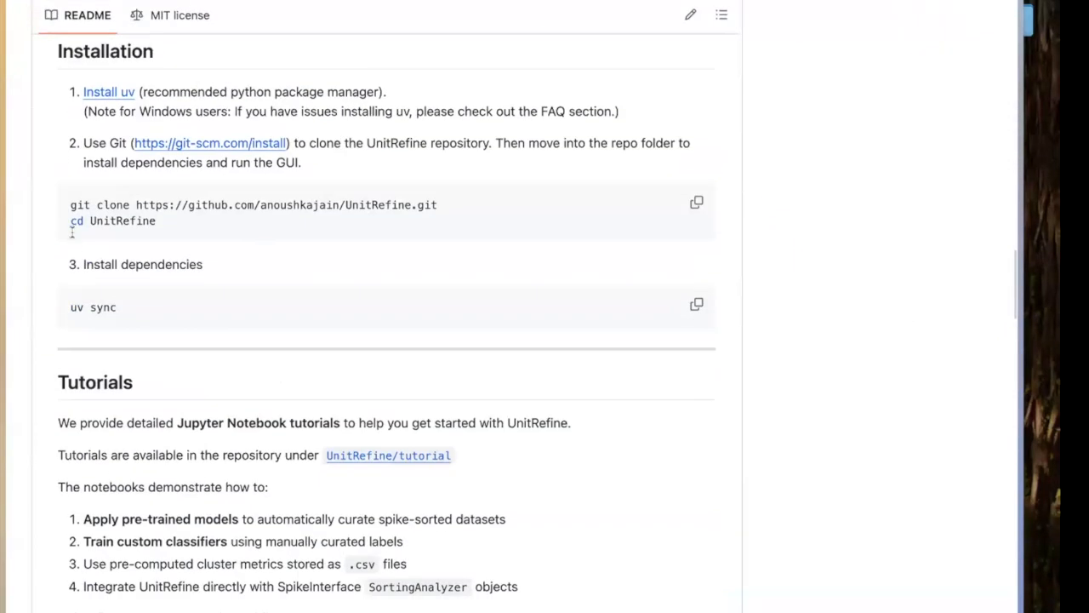
drag(71, 202, 440, 205)
key(super+c)
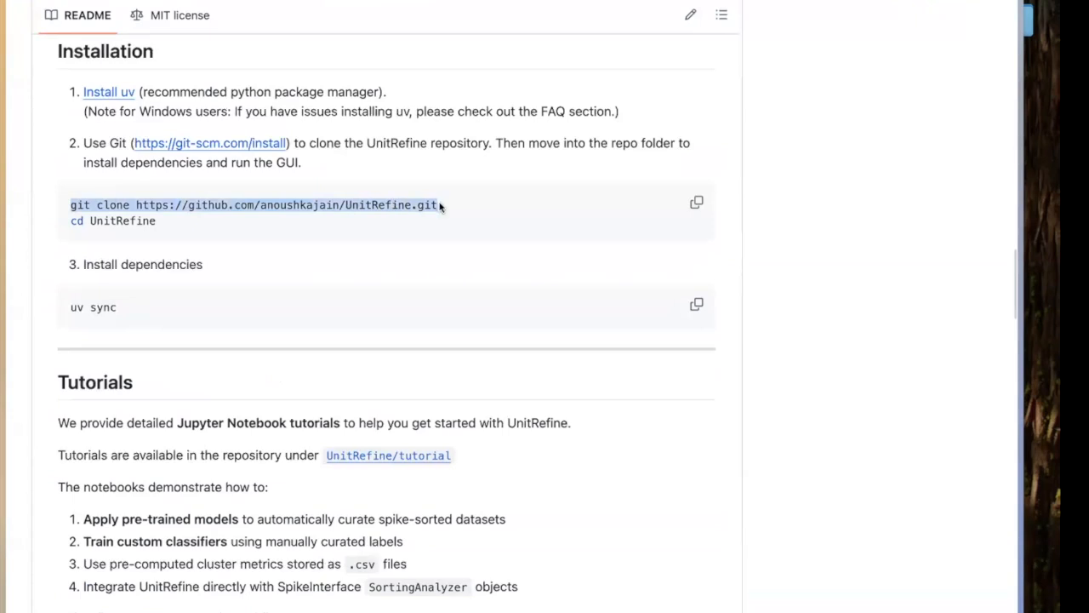
Switch to a new Terminal window, enlarge it to 130×35, and run the copied git clone command for the UnitRefine repository.
mouse_move(215, 604)
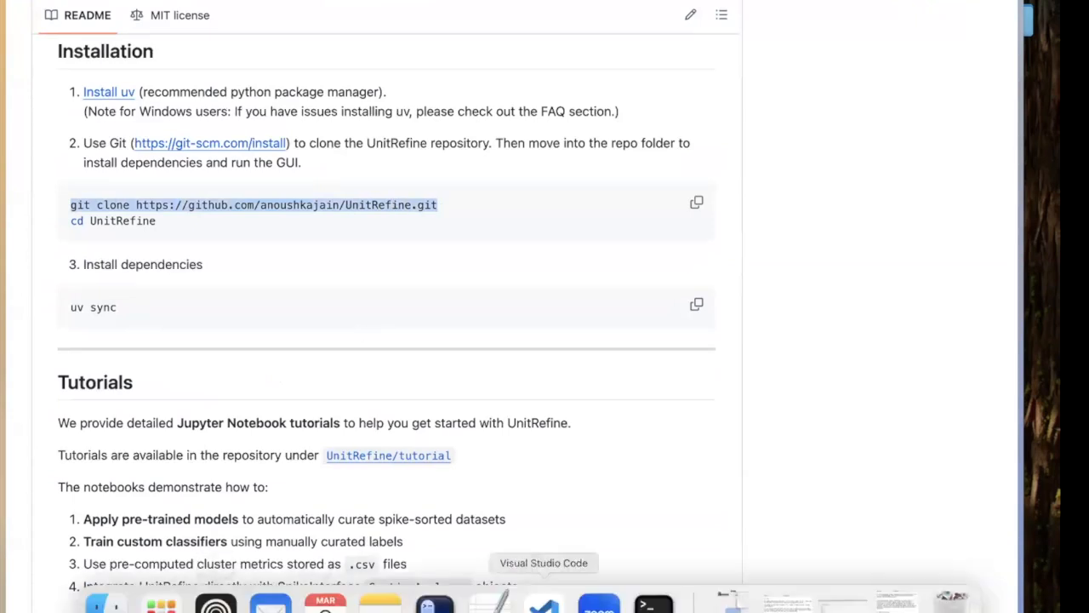
click(158, 604)
text(term)
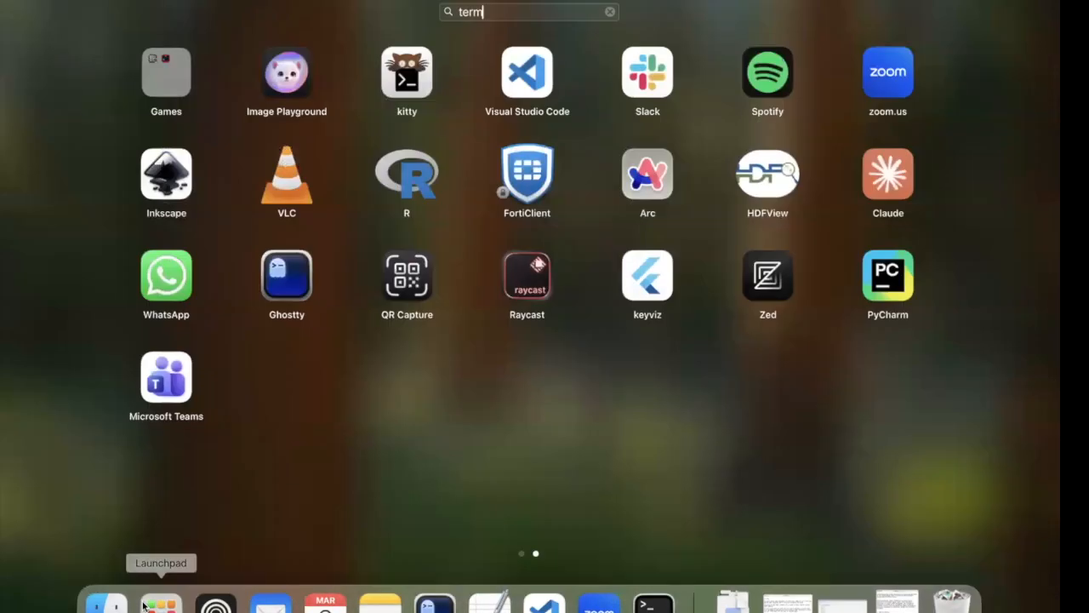
key(Return)
drag(151, 34, 242, 93)
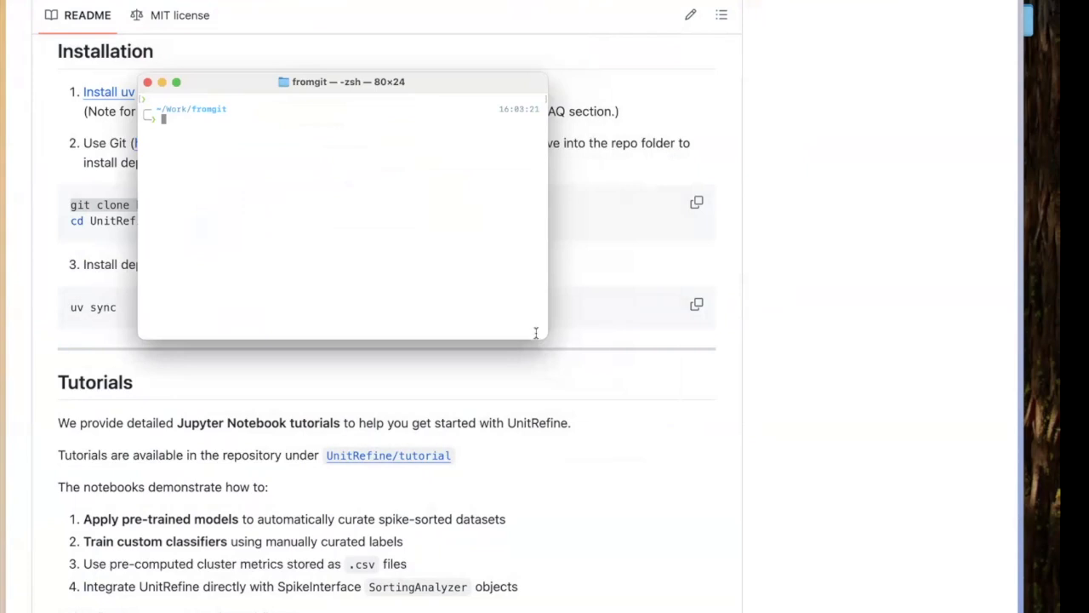
drag(648, 382, 791, 447)
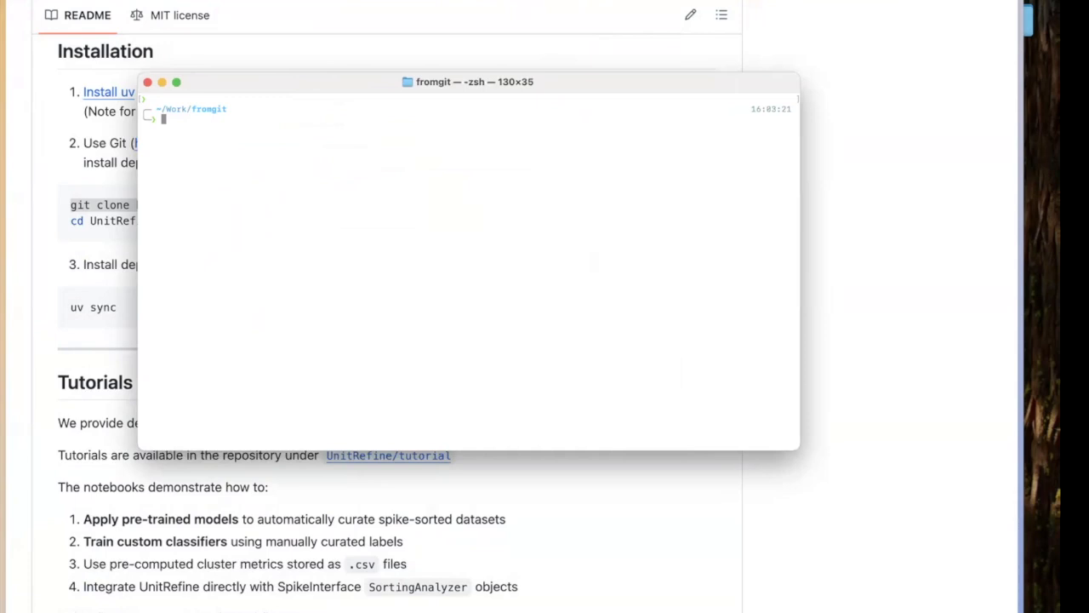
key(super+v)
key(Return)
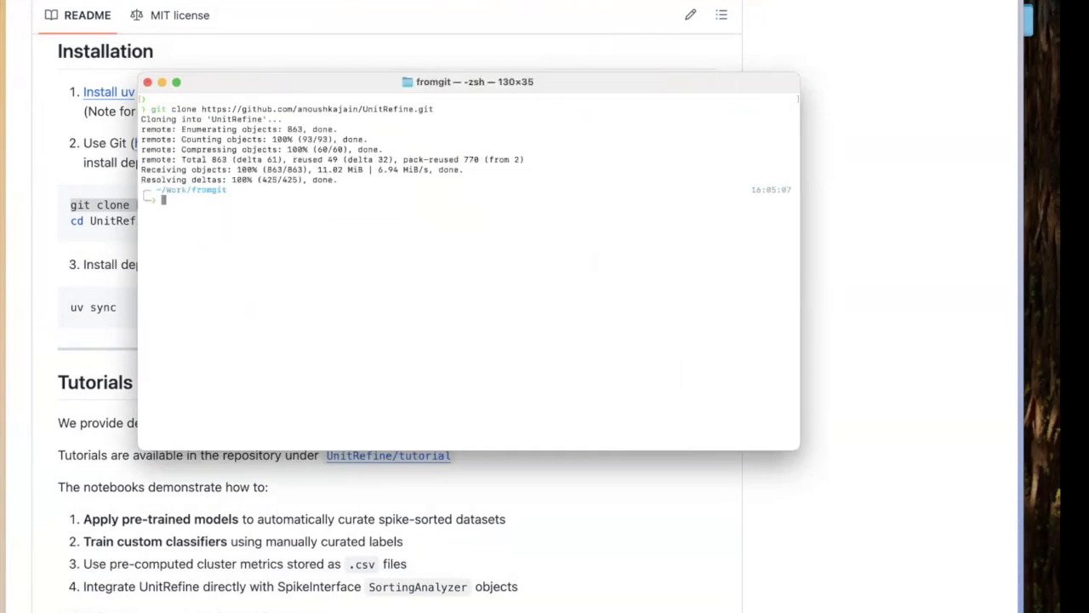
Copy the cd UnitRefine command from the README and run it in Terminal to enter the cloned repository.
text(cd)
click(113, 216)
drag(175, 224, 64, 222)
key(super+c)
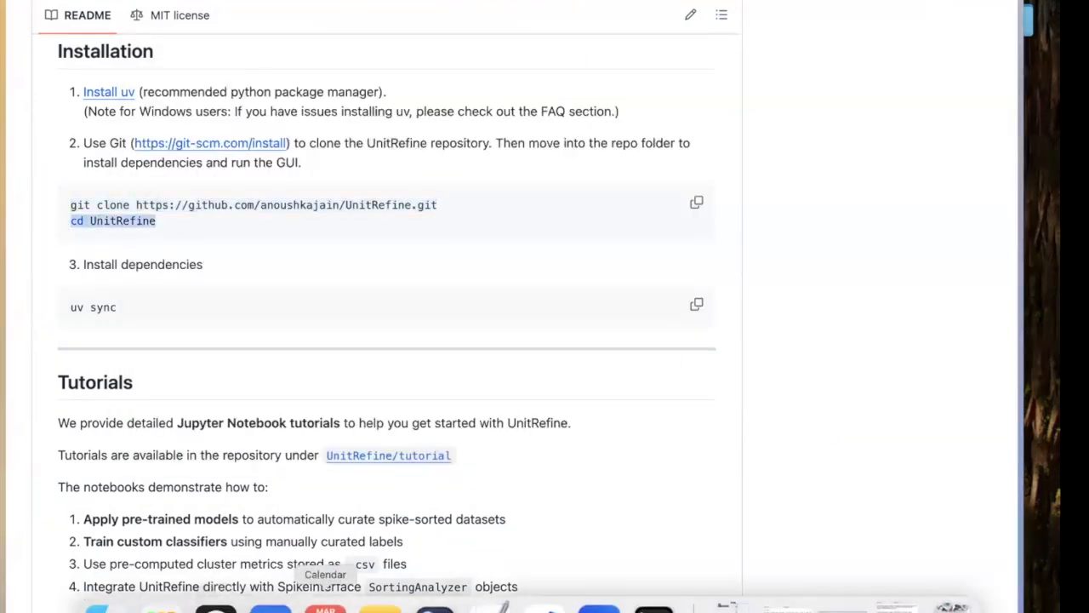
click(653, 602)
key(BackSpace)
key(BackSpace)
key(BackSpace)
key(super+v)
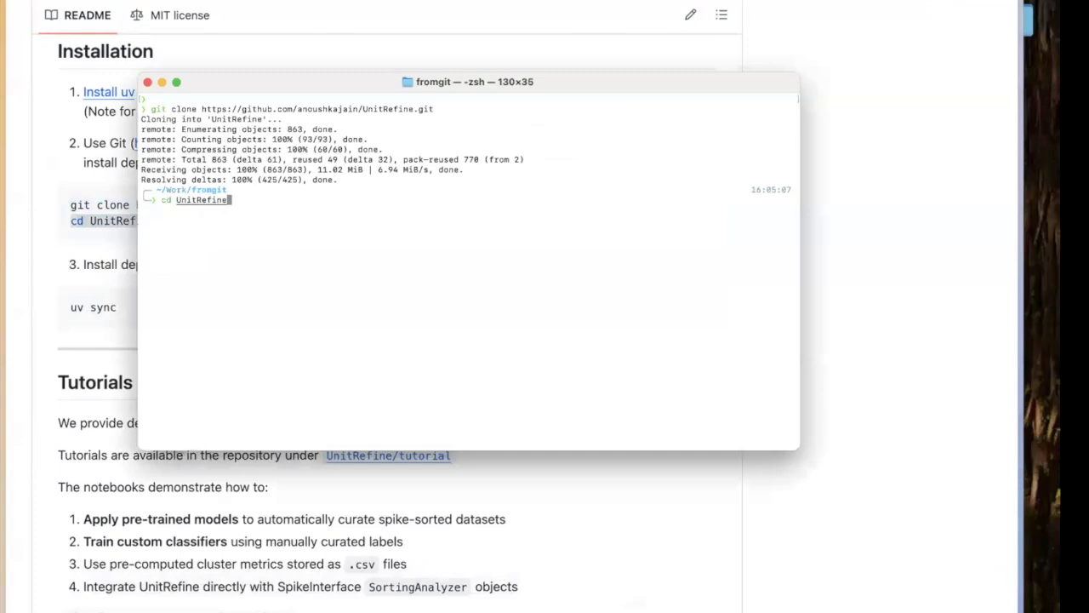
key(Return)
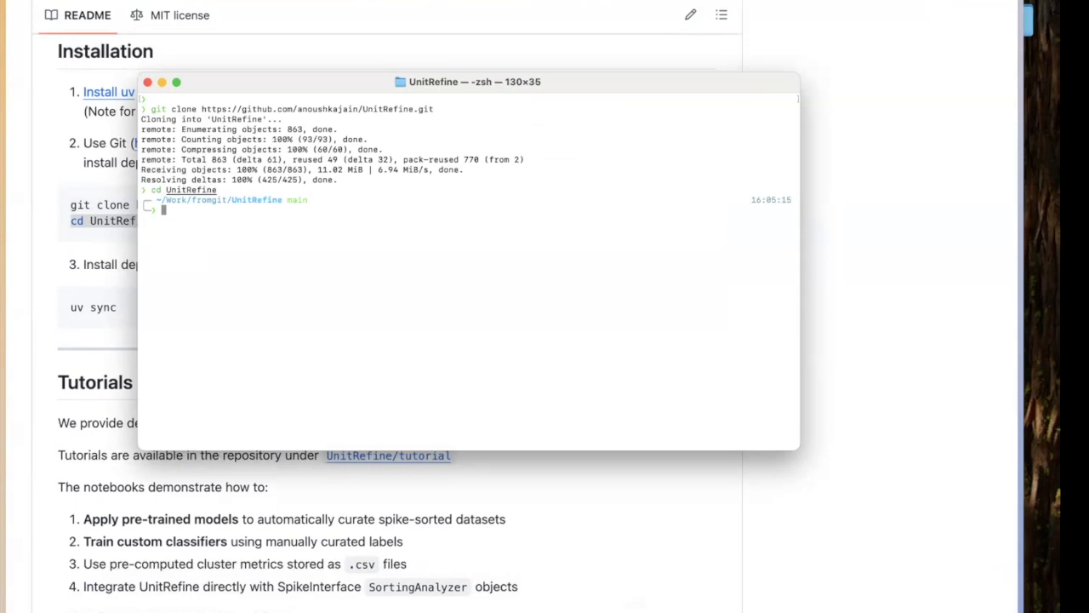
Copy the uv run unitrefine --project_folder my_new_project command from the README's Launching the GUI section.
click(466, 550)
scroll(464, 547, down, 5)
scroll(464, 547, down, 10)
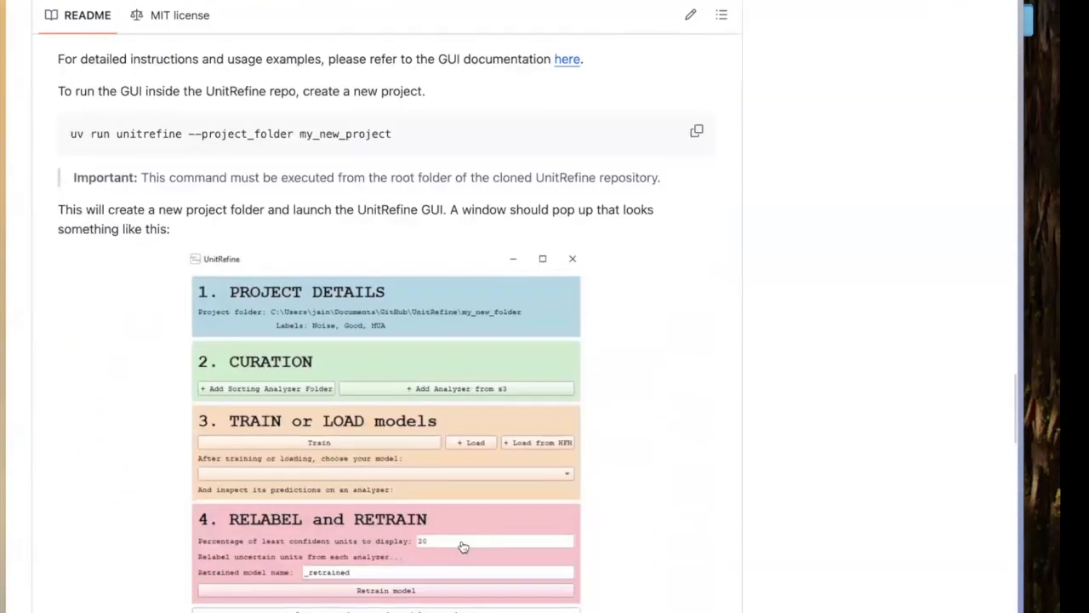
drag(72, 129, 403, 140)
key(super+c)
scroll(502, 139, up, 3)
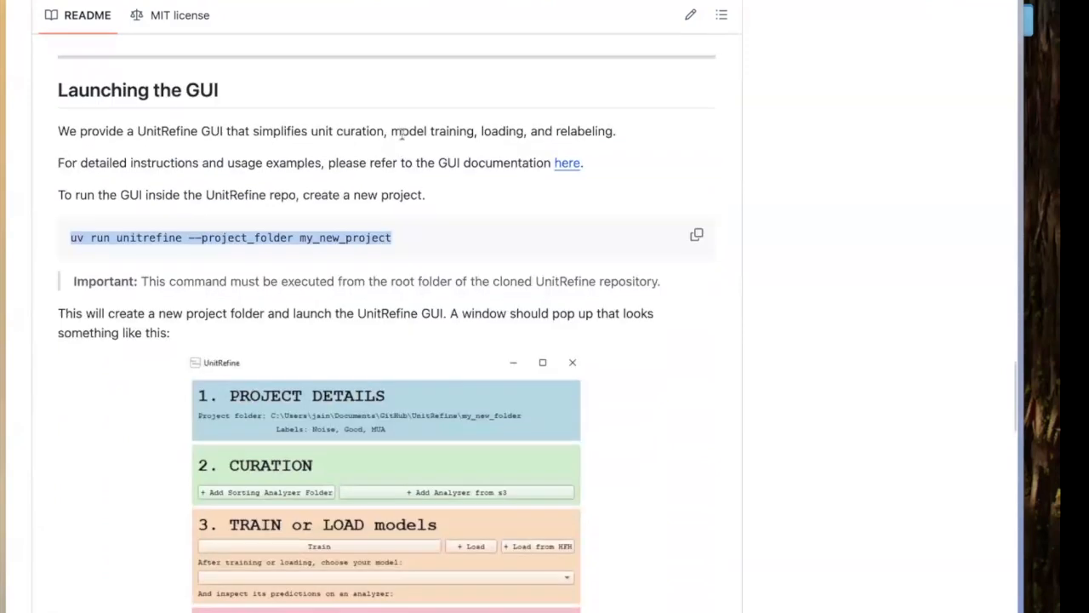
Launch the UnitRefine GUI from Terminal by running uv run unitrefine --project_folder my_new_project.
click(653, 603)
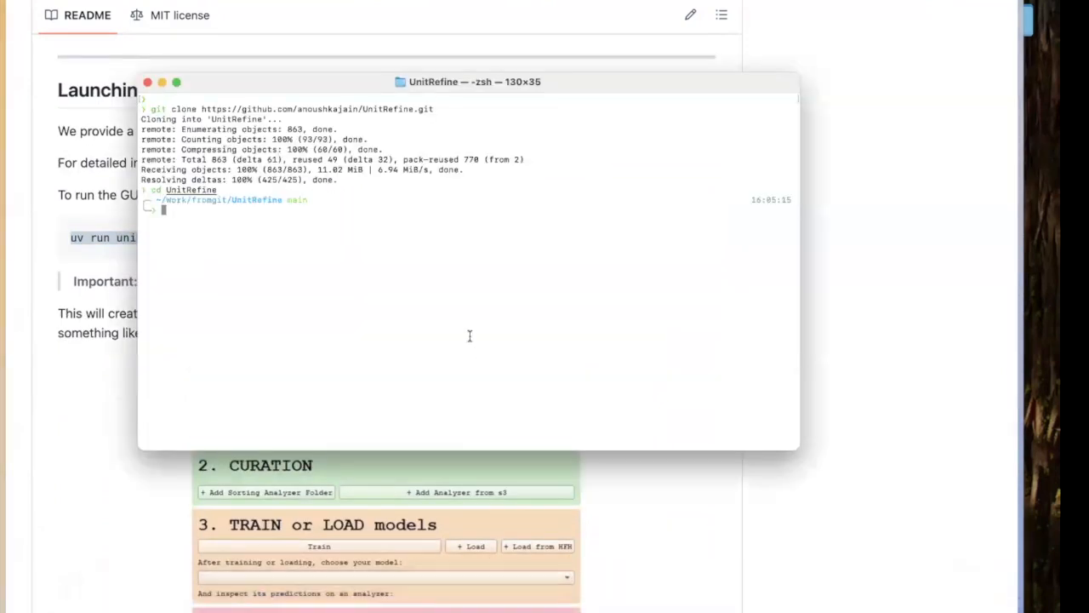
key(super+v)
key(BackSpace)
key(BackSpace)
key(BackSpace)
key(BackSpace)
key(BackSpace)
key(BackSpace)
key(BackSpace)
key(BackSpace)
key(BackSpace)
key(BackSpace)
key(BackSpace)
key(BackSpace)
key(BackSpace)
key(BackSpace)
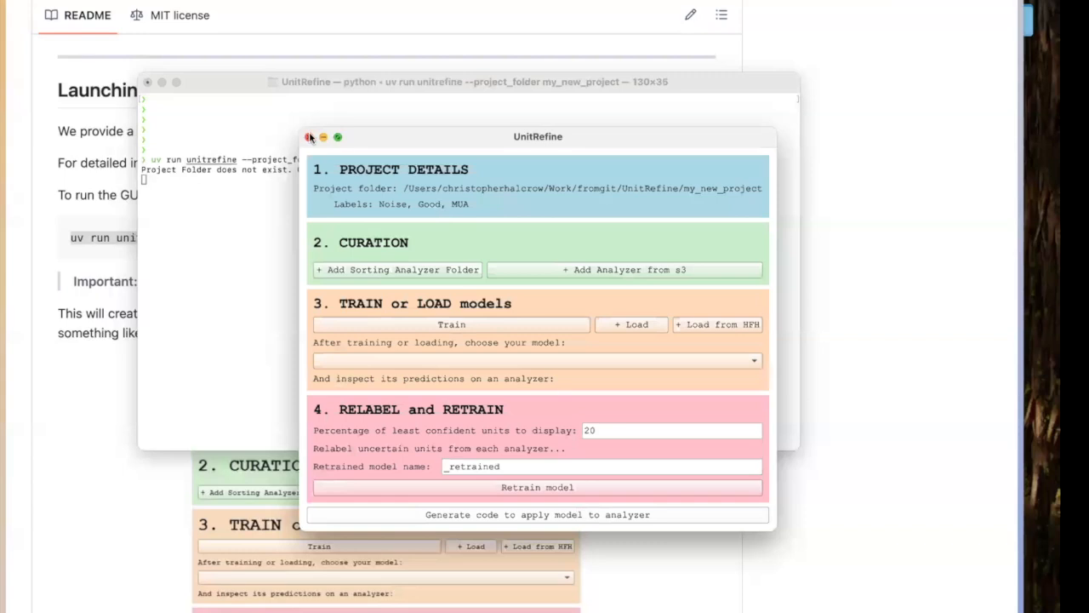
drag(384, 133, 337, 93)
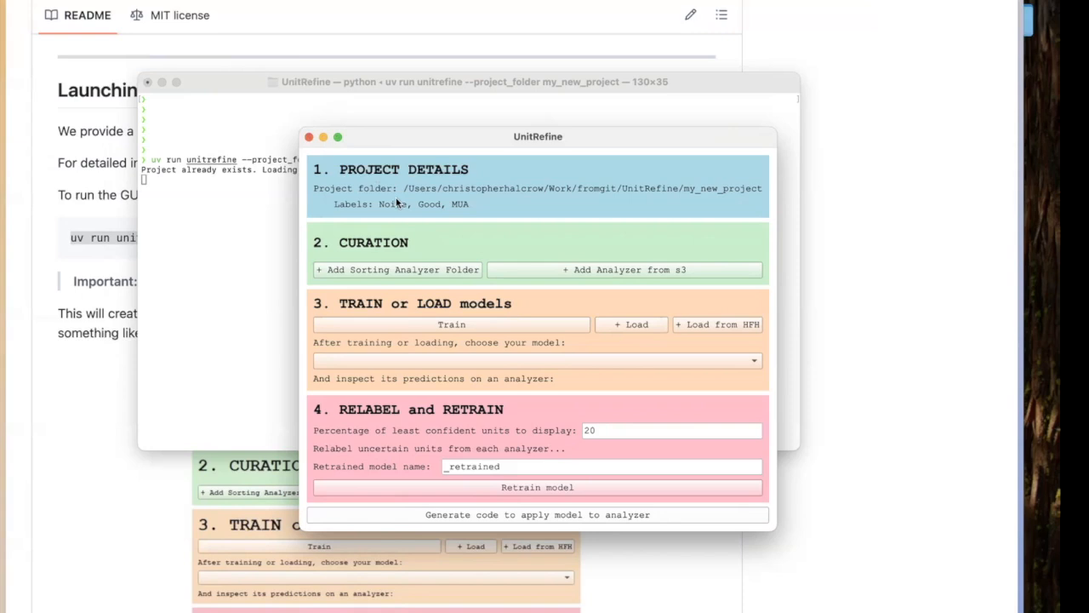
Add the sorting analyzer folder sub-04_day-05_ses-MMNAV2_srt-kilosort4A_analyzer.zarr from the analyzers folder to the project.
click(441, 270)
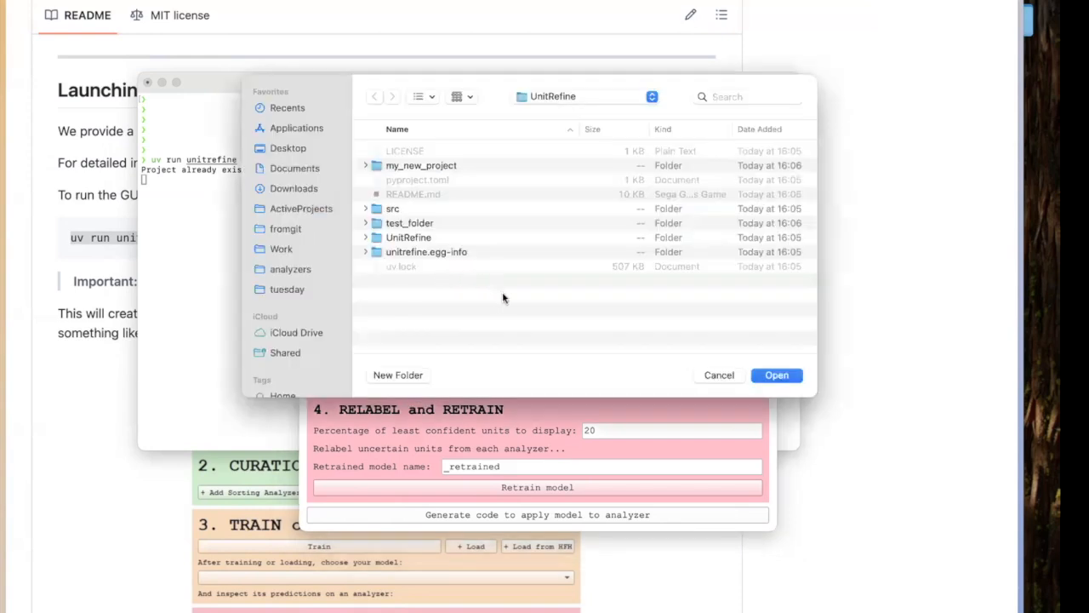
click(303, 270)
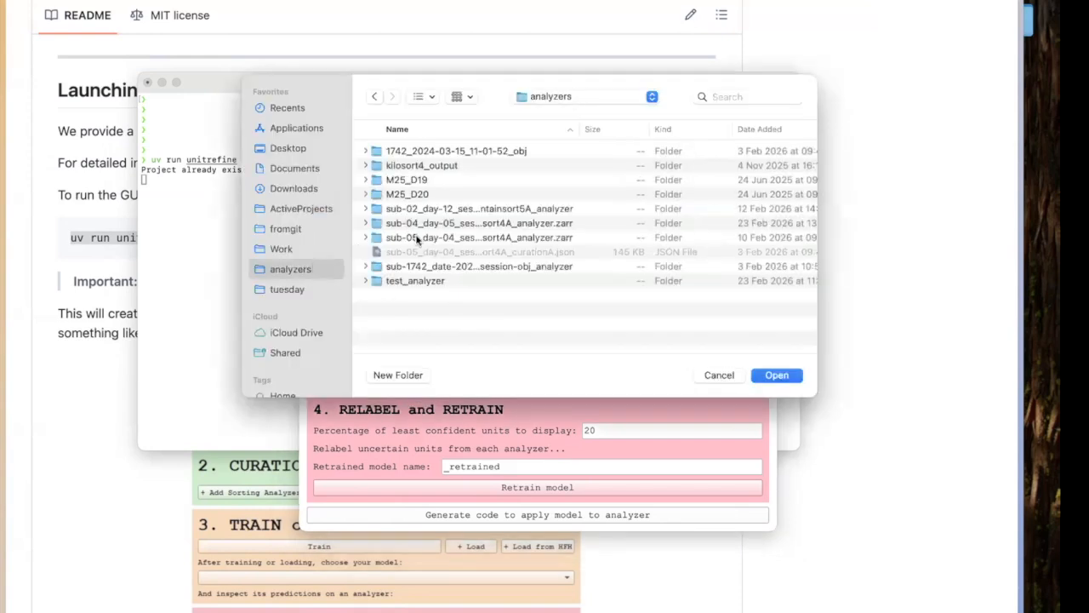
click(460, 222)
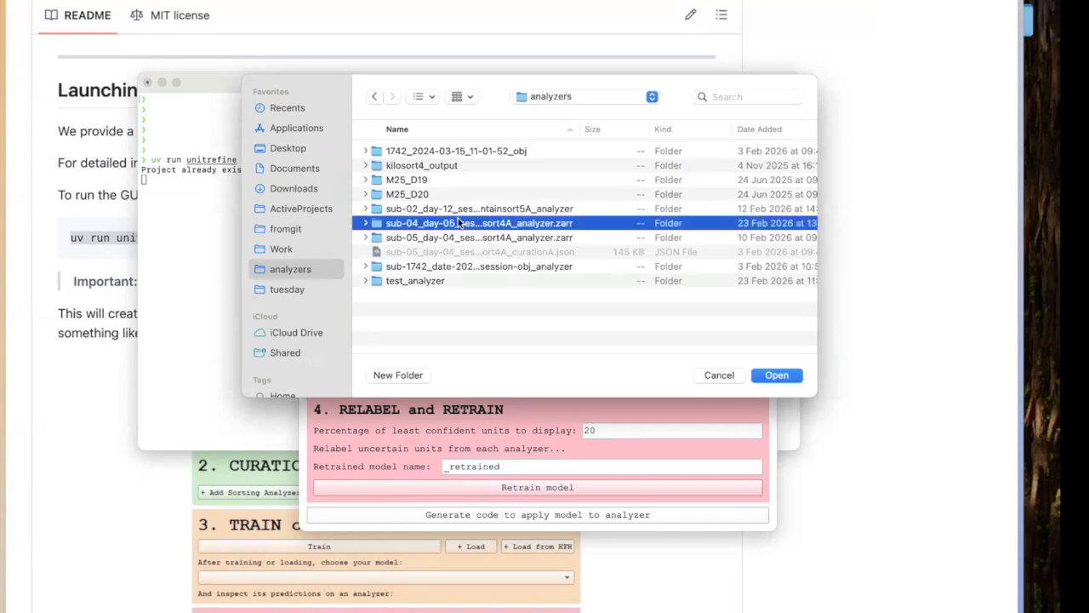
click(776, 375)
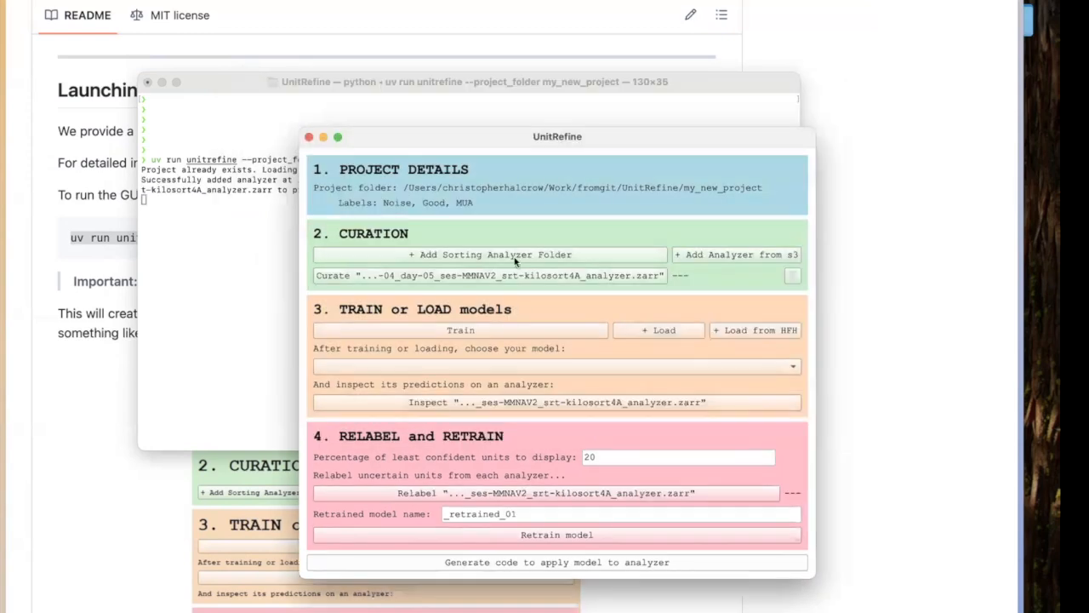
drag(498, 142, 459, 94)
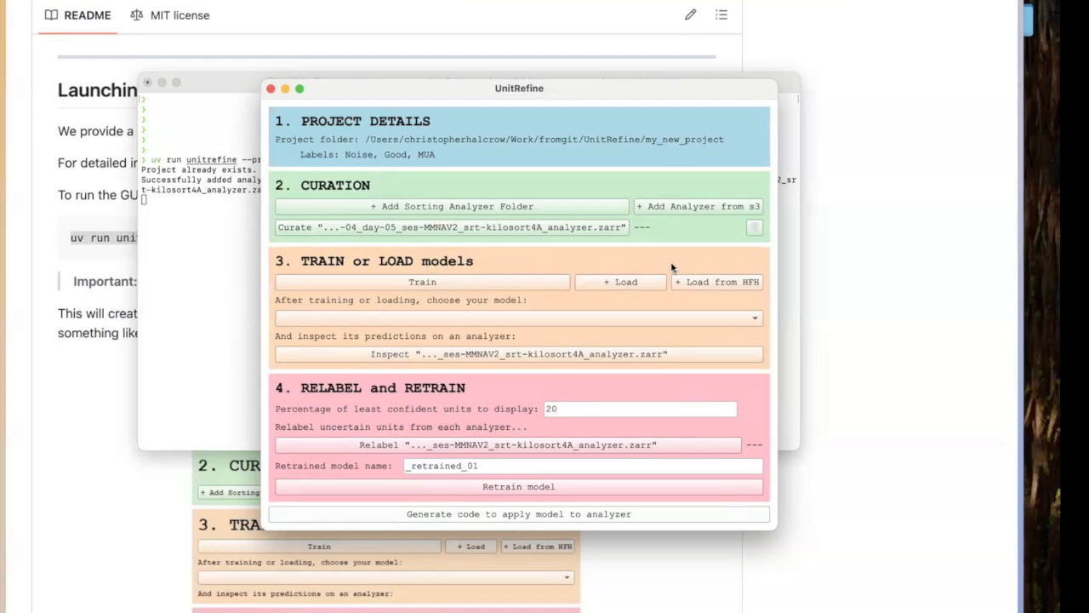
Start loading a model from Hugging Face, and open the UnitRefine model author's huggingface.co profile in a new browser tab.
click(722, 288)
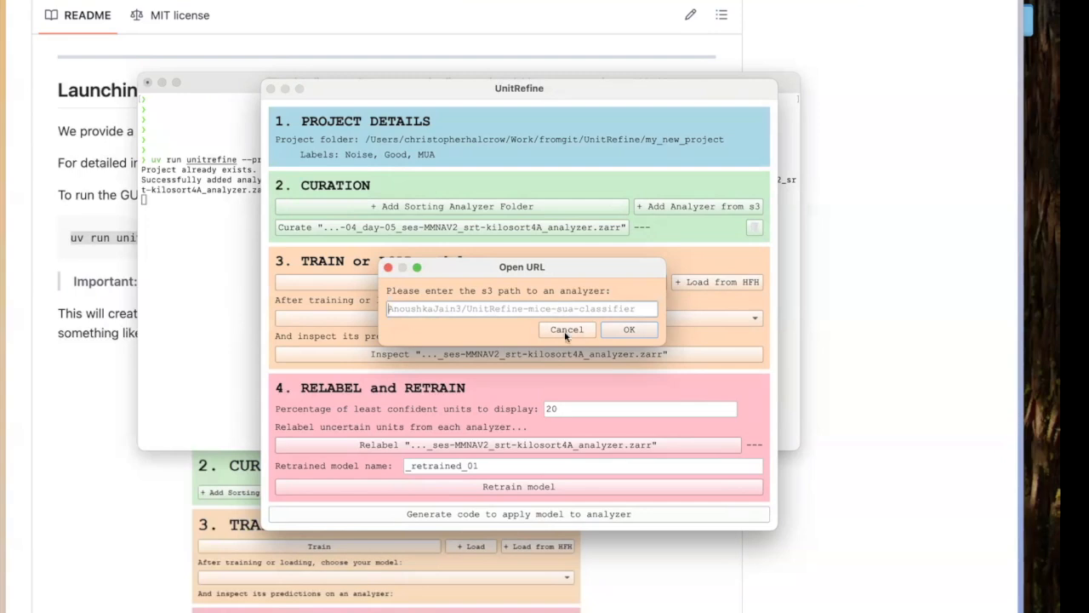
click(566, 331)
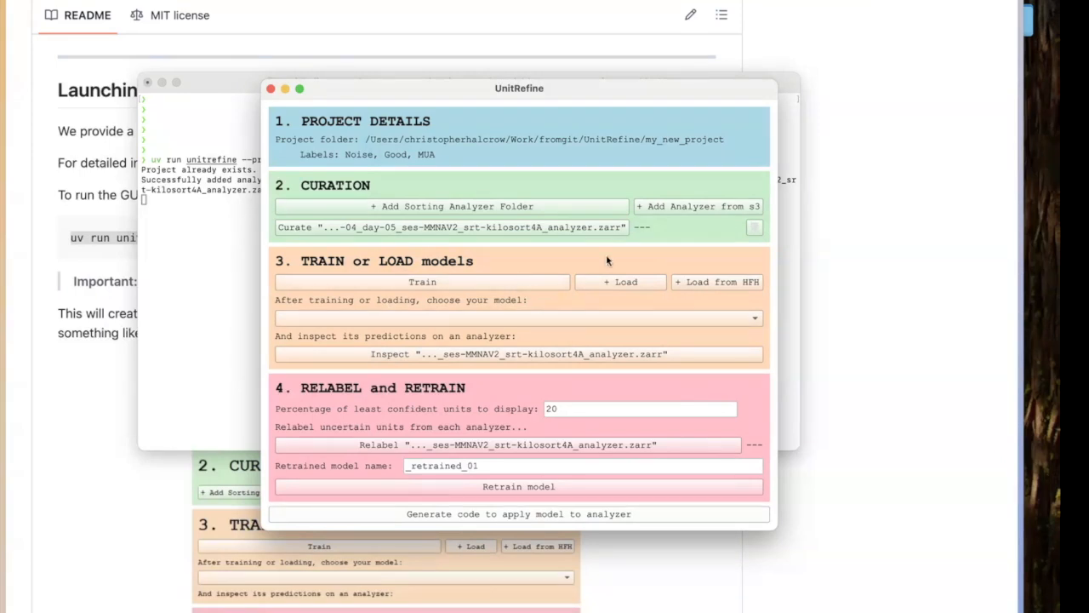
click(714, 282)
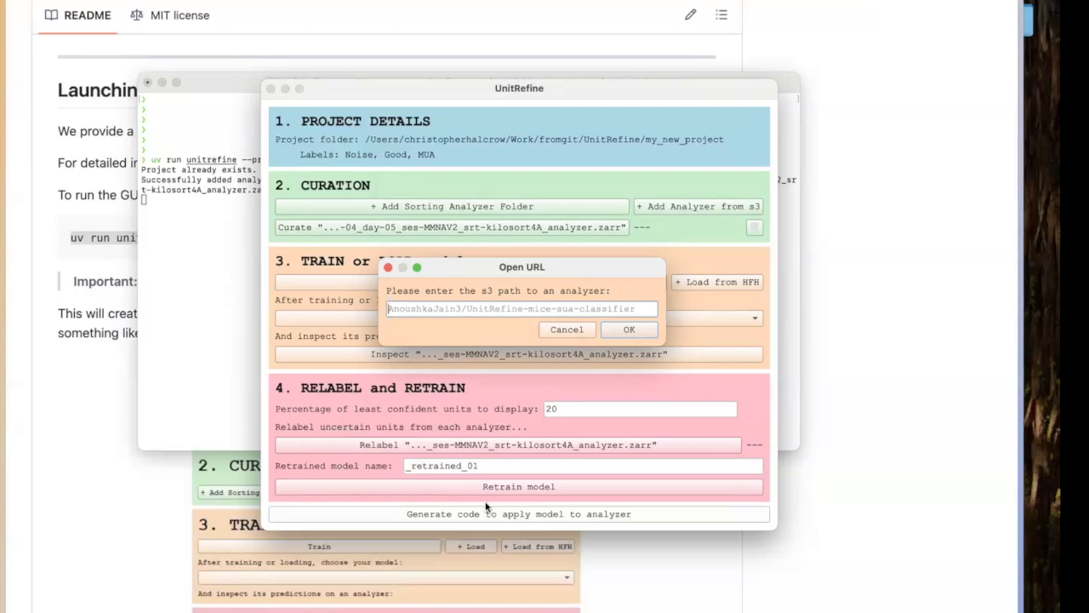
click(896, 379)
key(super+t)
text(huggingface.co/)
key(Right)
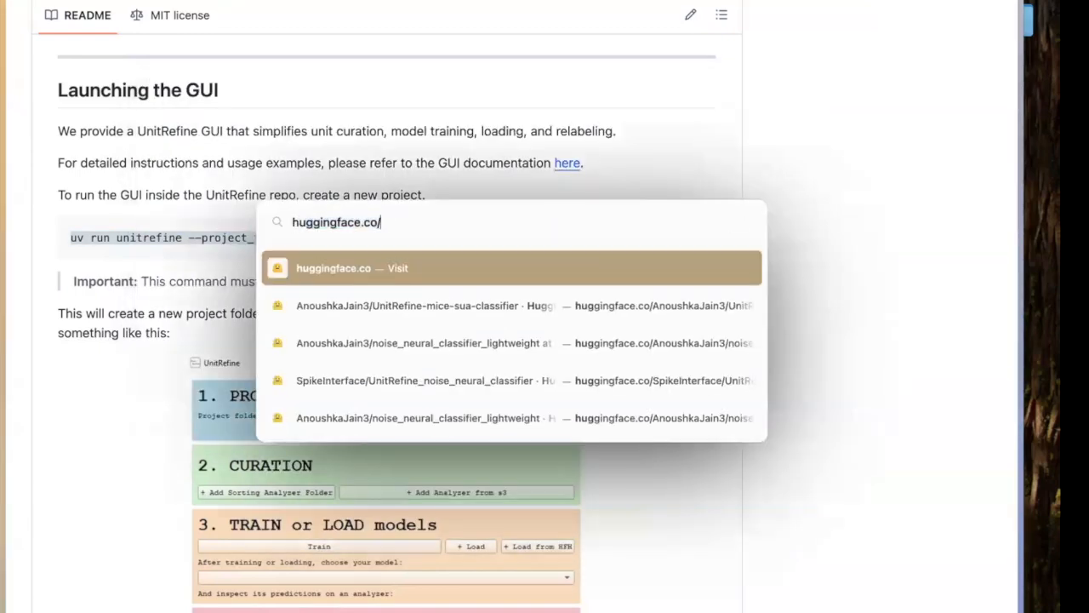
text(anoushkaJain3/)
key(Right)
key(Return)
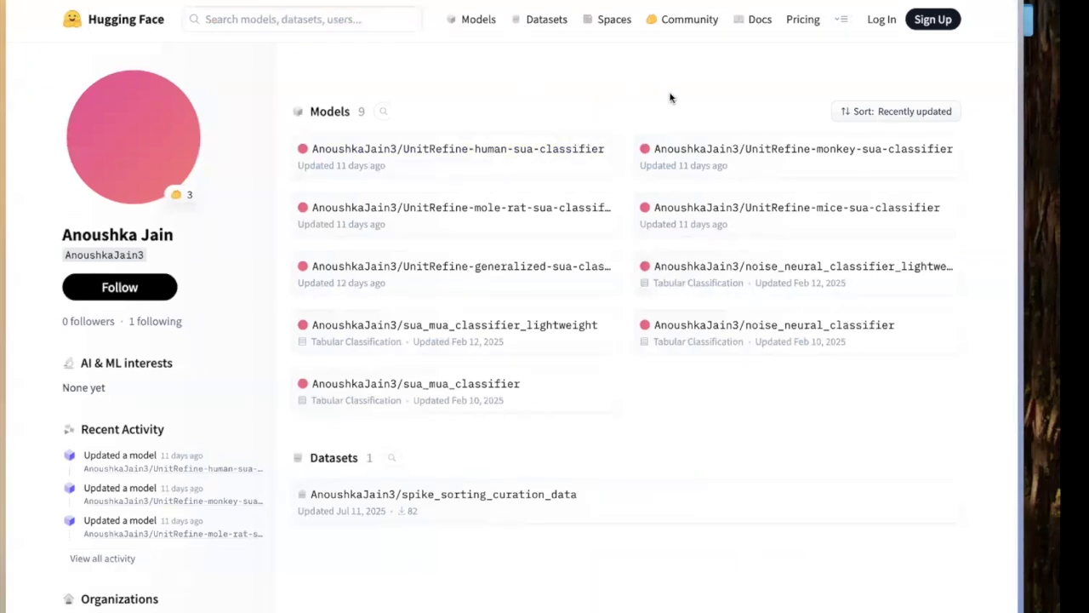
Open the noise_neural_classifier_lightweight model page and copy its full repository ID, including the owner.
click(829, 274)
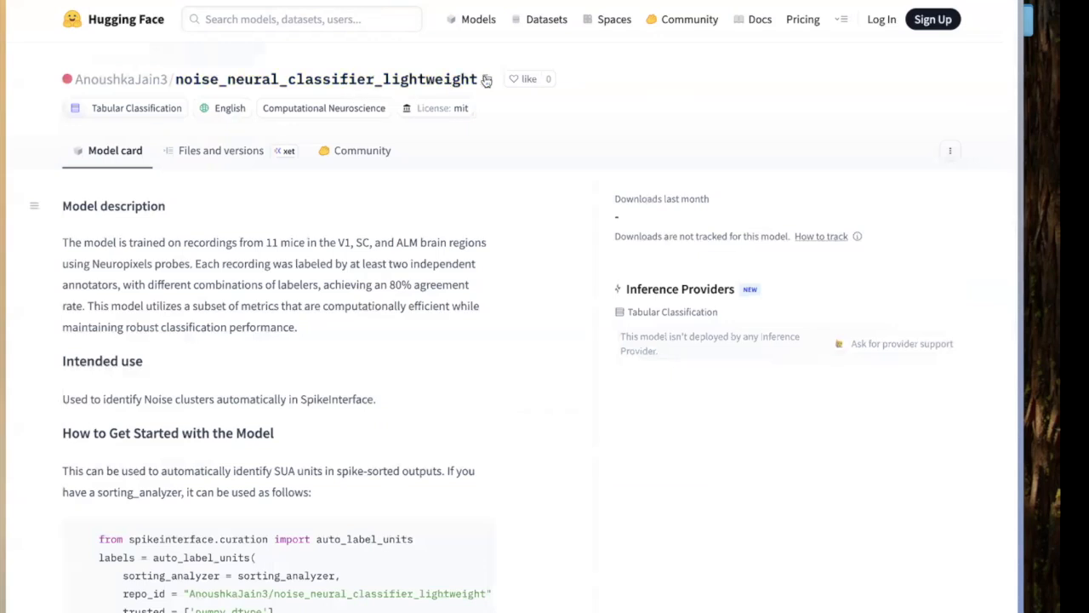
drag(482, 78, 74, 83)
key(super+c)
Load the model in UnitRefine using the copied noise_neural_classifier_lightweight repository ID, with the spaces around its slash removed.
click(684, 597)
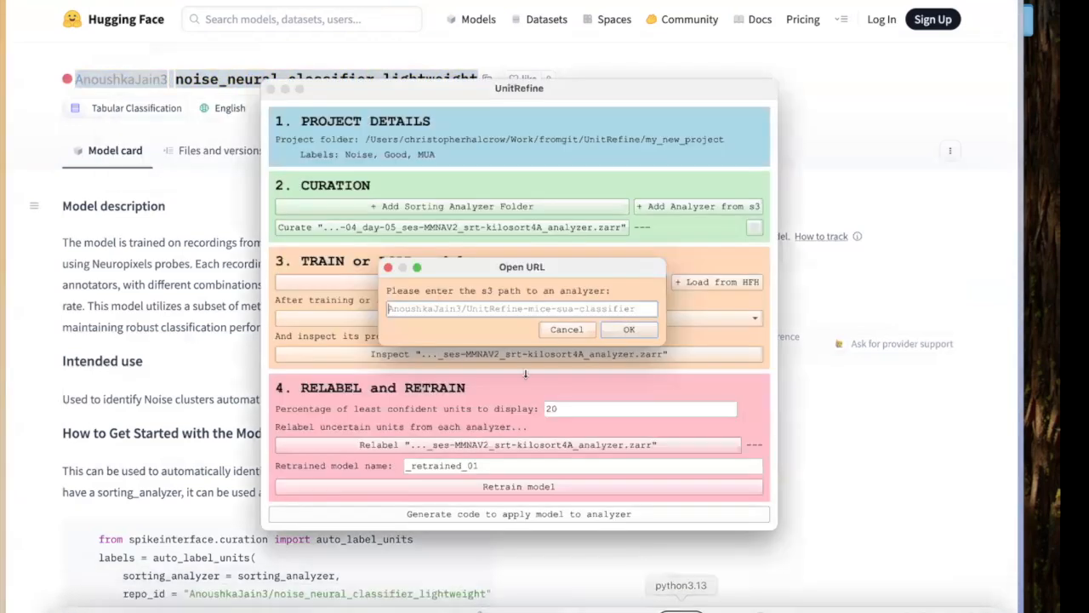
key(super+v)
key(Left)
key(Left)
key(Left)
key(Left)
key(Left)
key(Left)
key(Left)
key(Left)
key(Left)
key(Left)
key(Left)
key(Left)
key(Left)
key(Left)
key(Left)
key(Left)
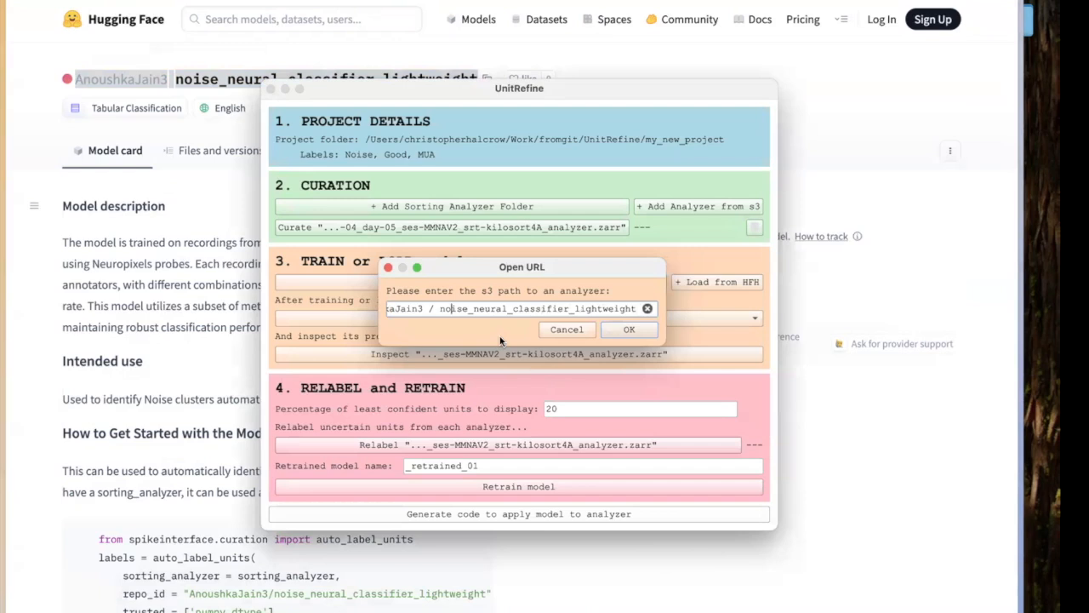
key(BackSpace)
key(Left)
key(BackSpace)
click(629, 330)
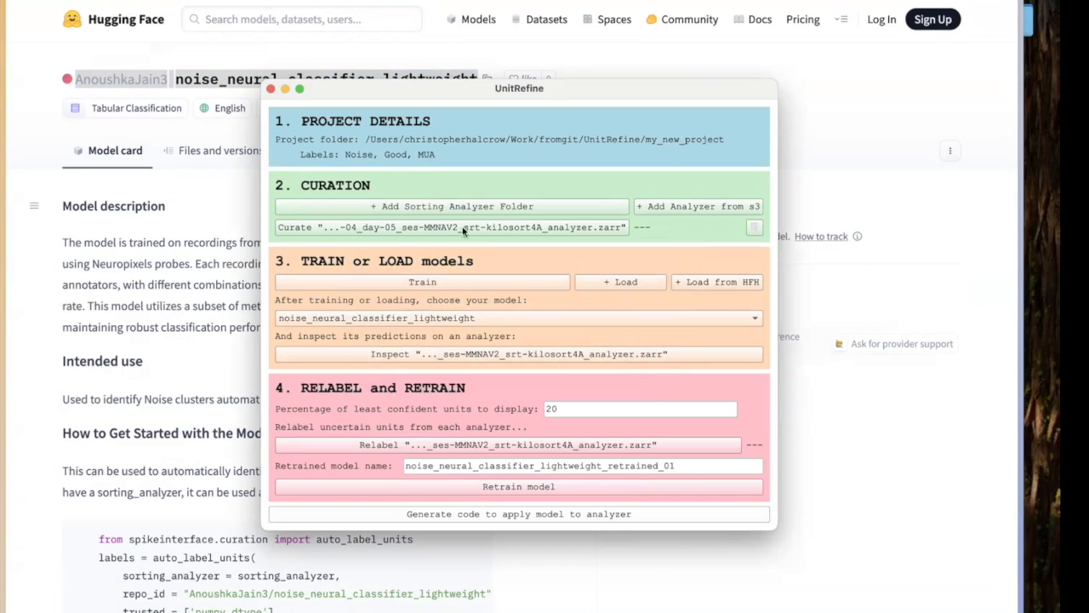
Inspect the noise_neural_classifier_lightweight predictions on the added analyzer and enlarge the SpikeInterface-GUI window to show more columns.
click(501, 355)
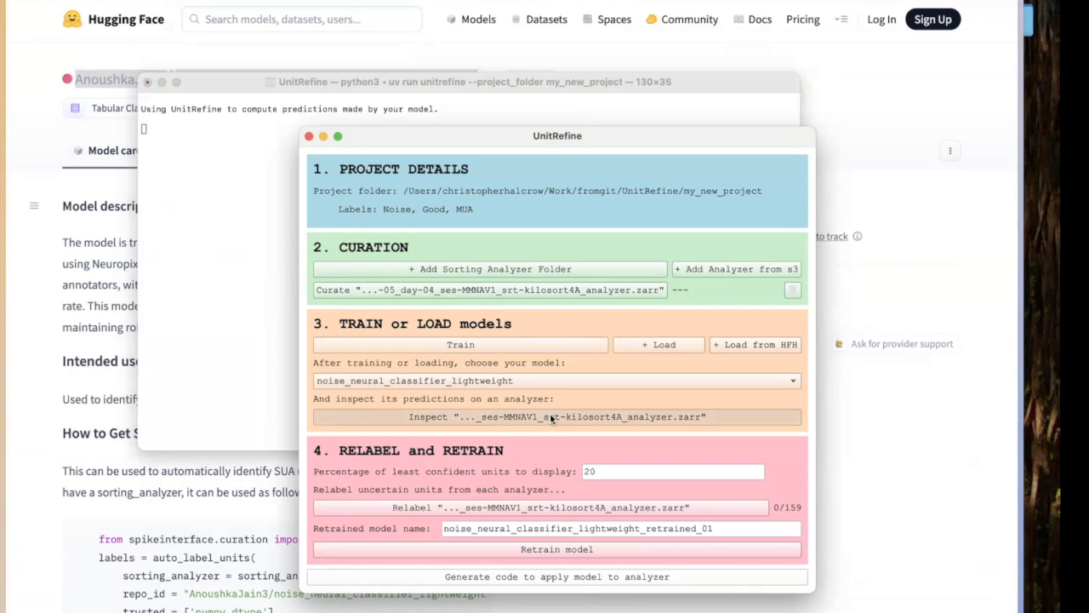
click(550, 416)
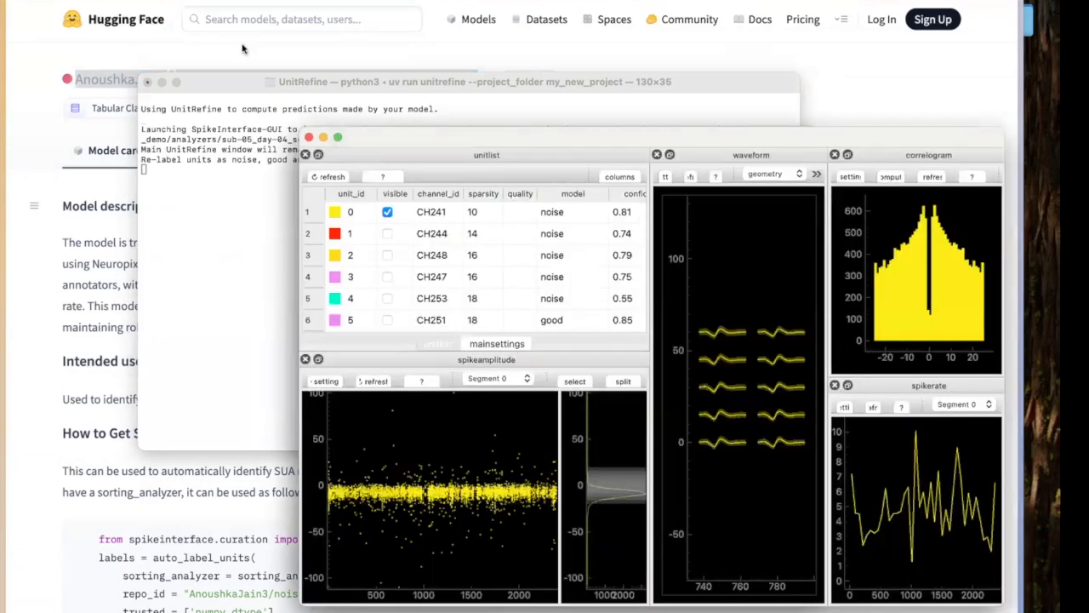
drag(299, 128, 30, 11)
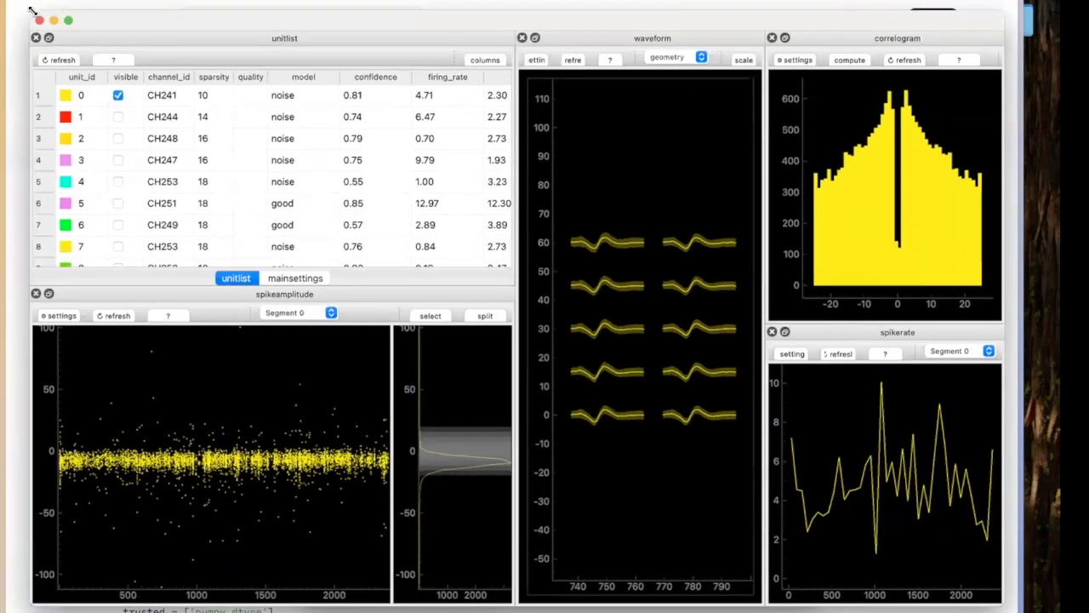
Sort the unit list by the model's predicted label, and re-sort it by confidence in descending order.
click(312, 78)
click(306, 78)
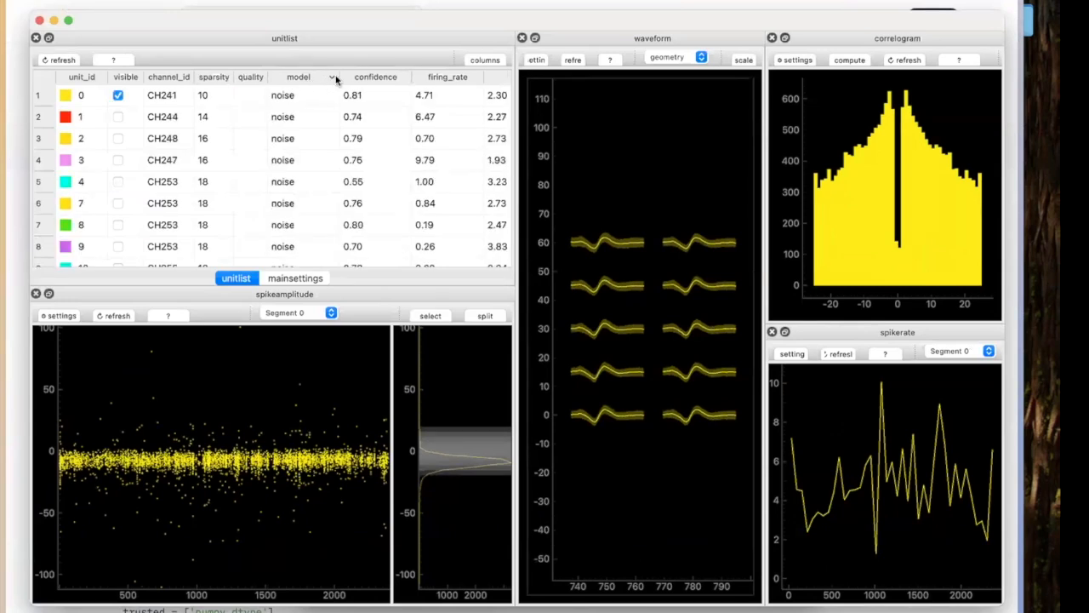
click(372, 78)
click(371, 75)
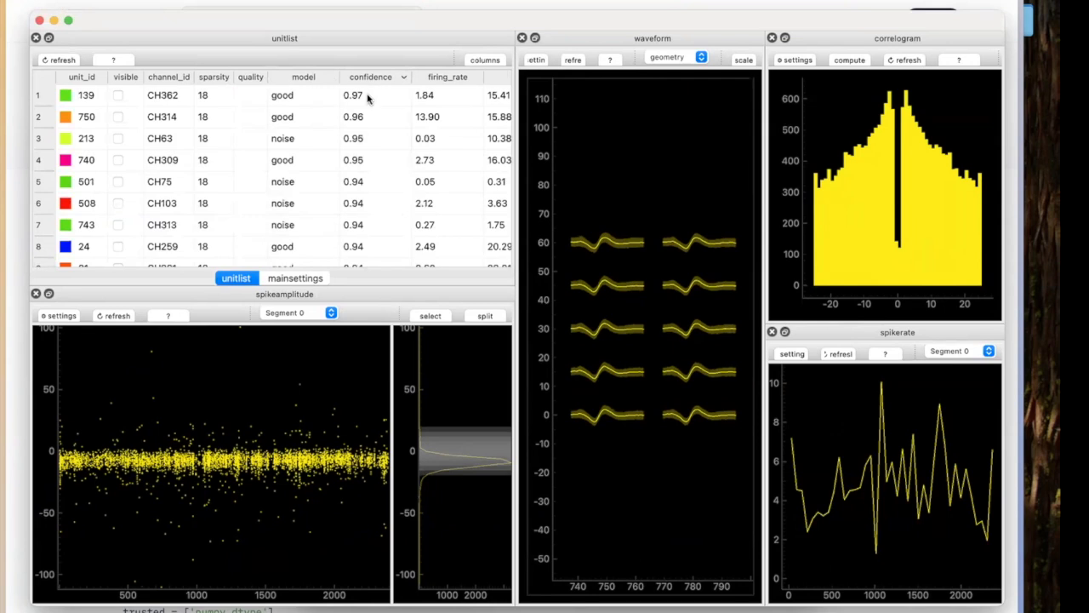
Examine the waveforms, correlograms and amplitudes of the four most confidently classified units, ending back on unit 139.
click(368, 97)
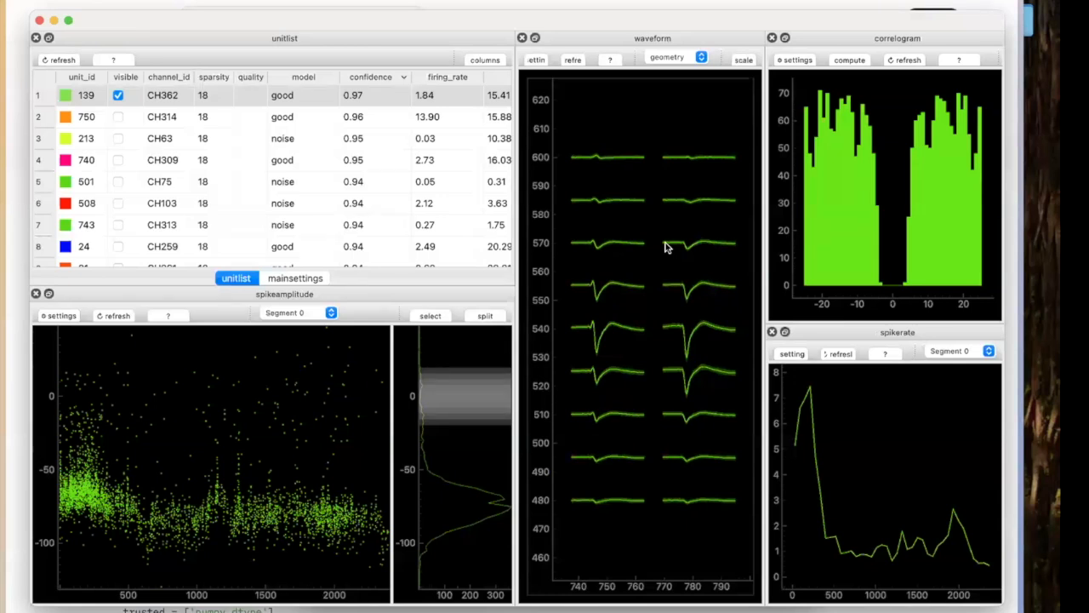
click(357, 104)
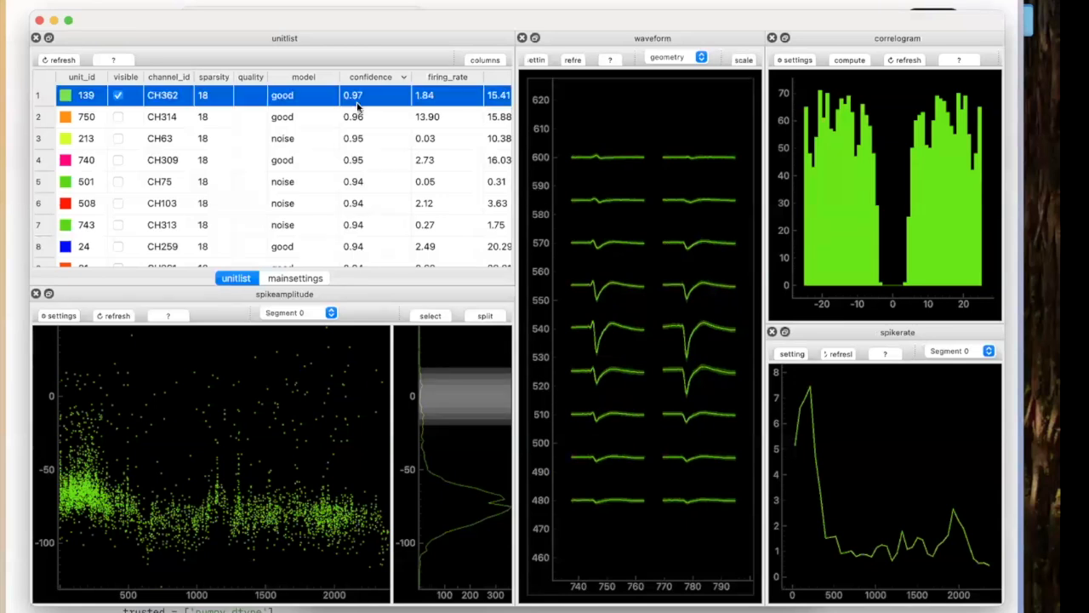
click(724, 395)
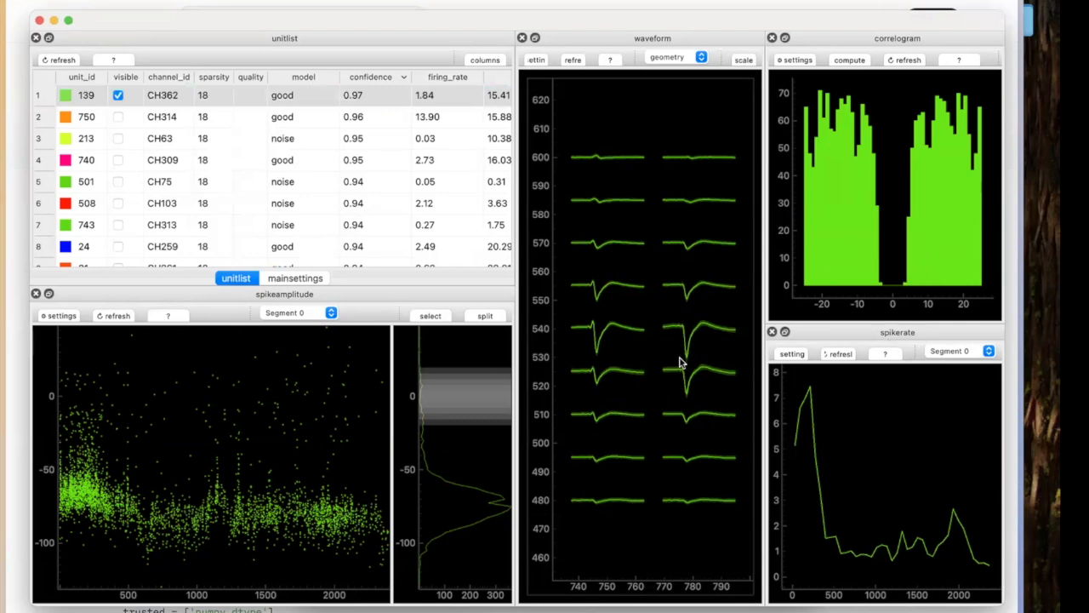
key(Down)
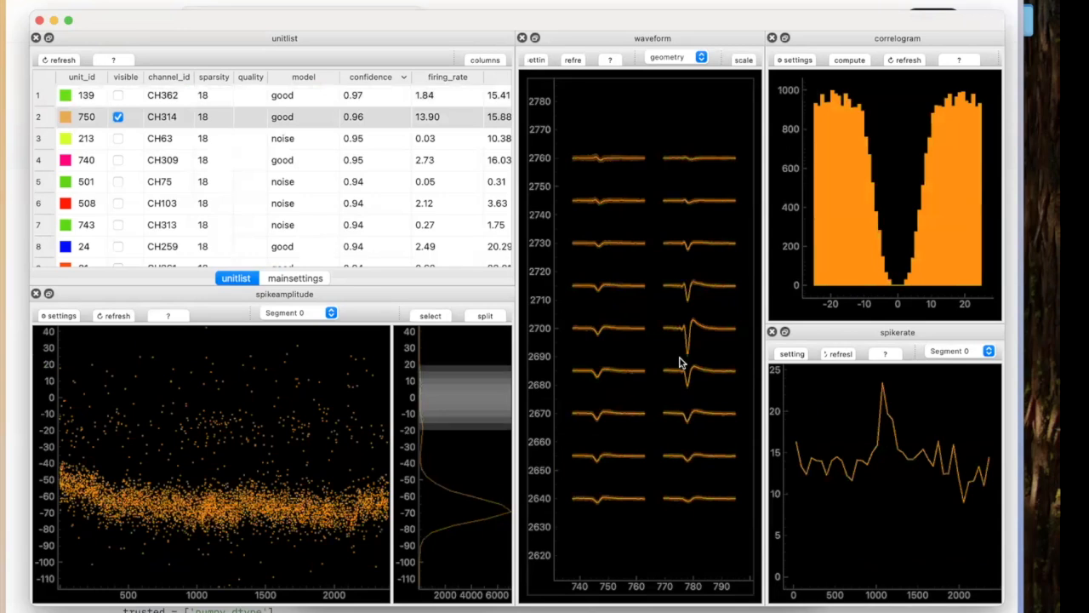
click(355, 143)
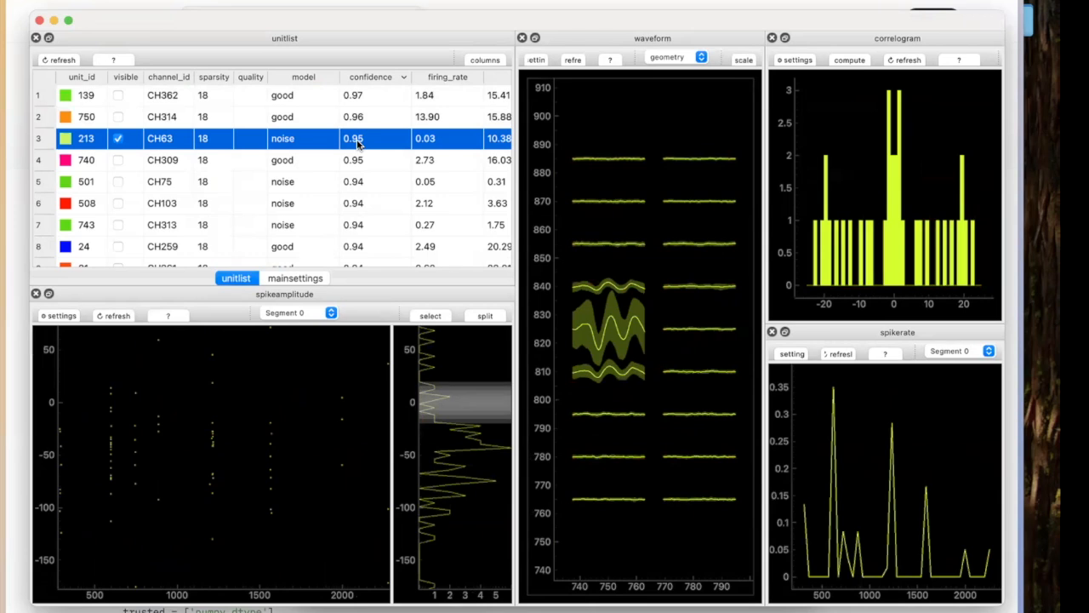
key(Down)
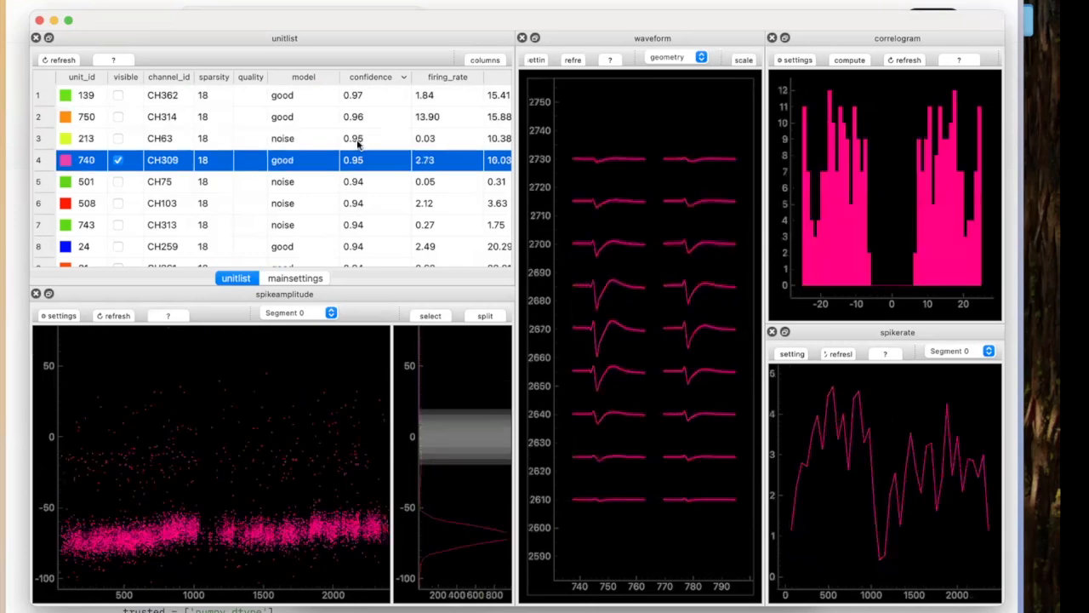
key(Up)
key(Up)
key(Up)
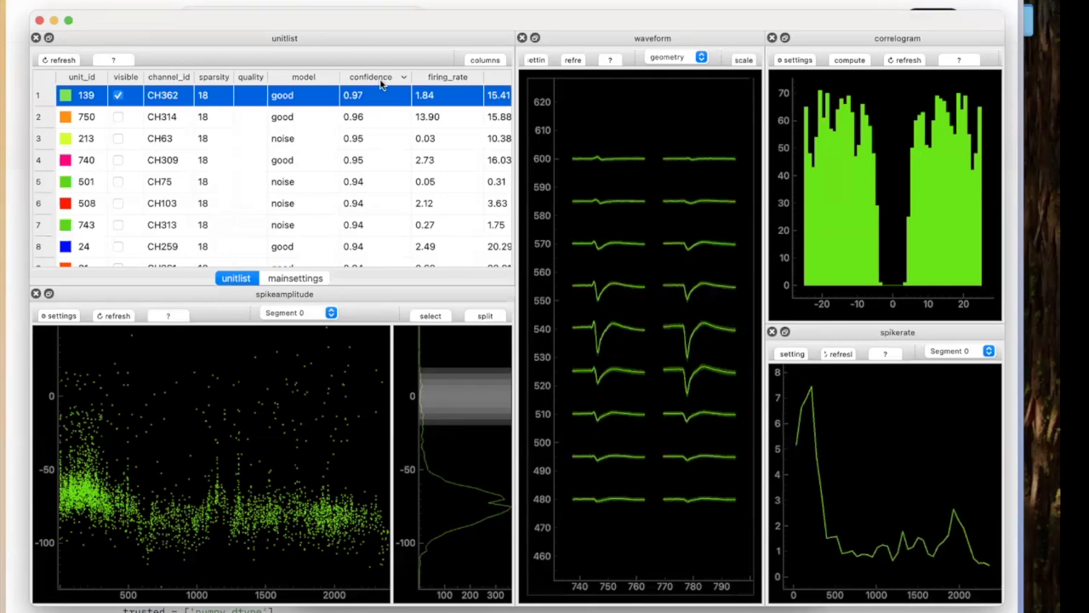
Sort the units by ascending confidence and examine the plots of least confident unit 168.
click(379, 79)
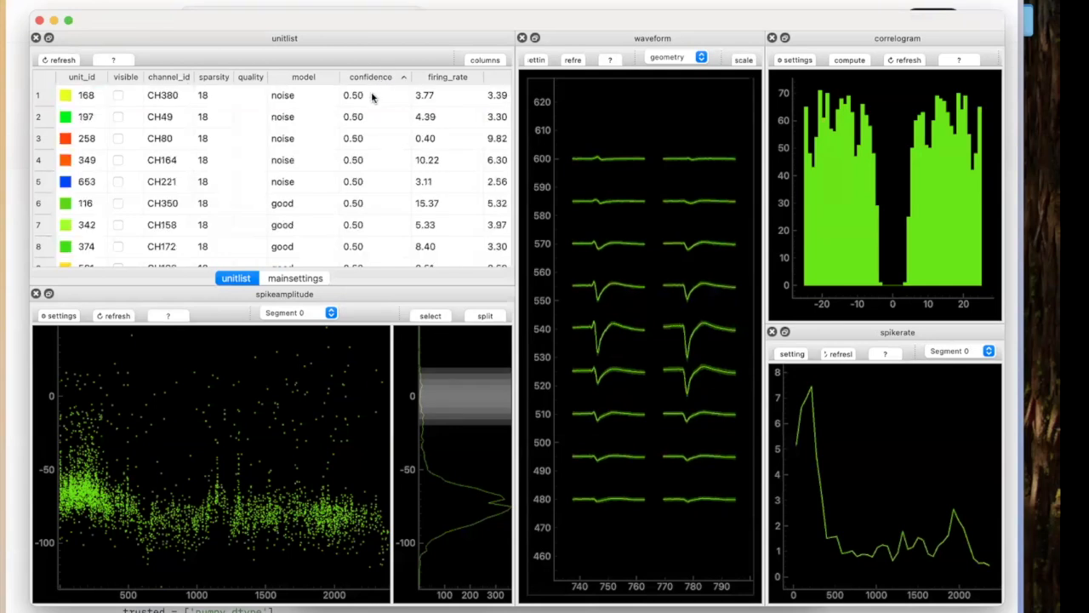
click(372, 98)
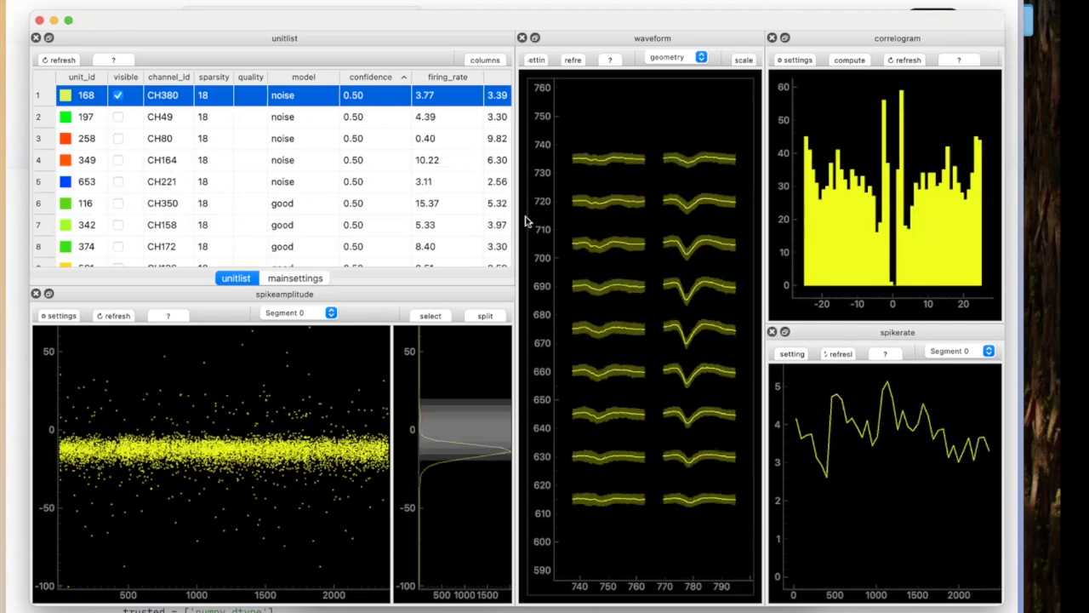
click(687, 346)
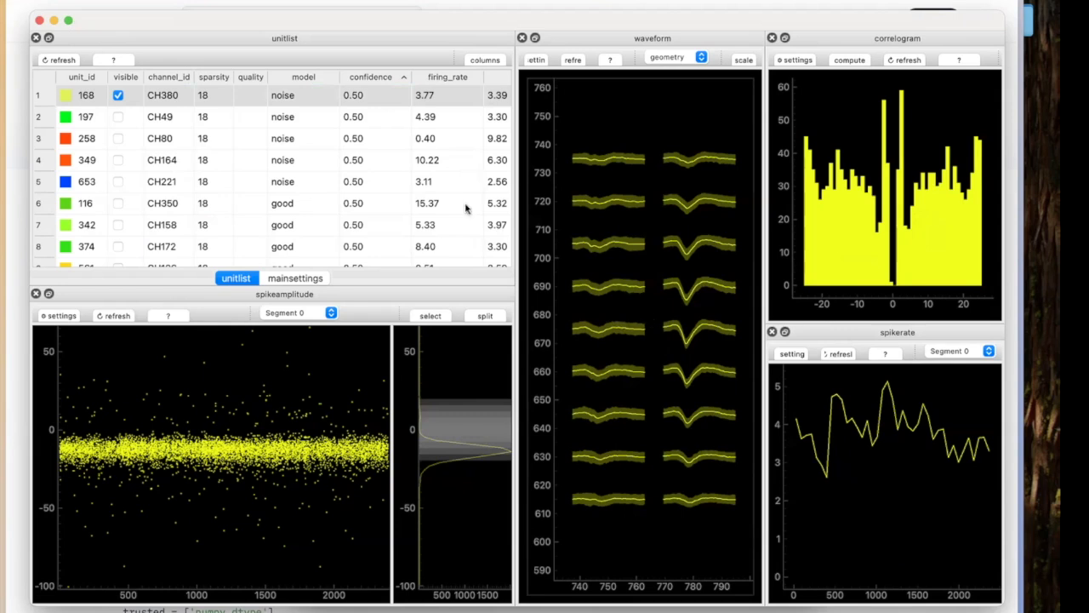
Close the prediction view, open the kilosort4A analyzer for curation from UnitRefine, and enlarge the curation window.
click(39, 20)
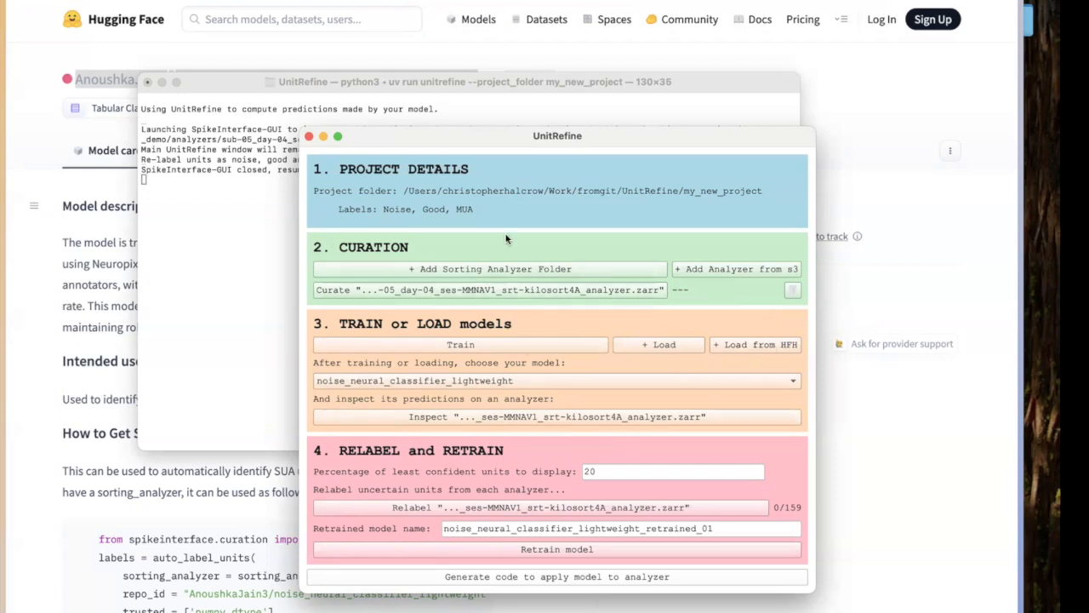
click(468, 290)
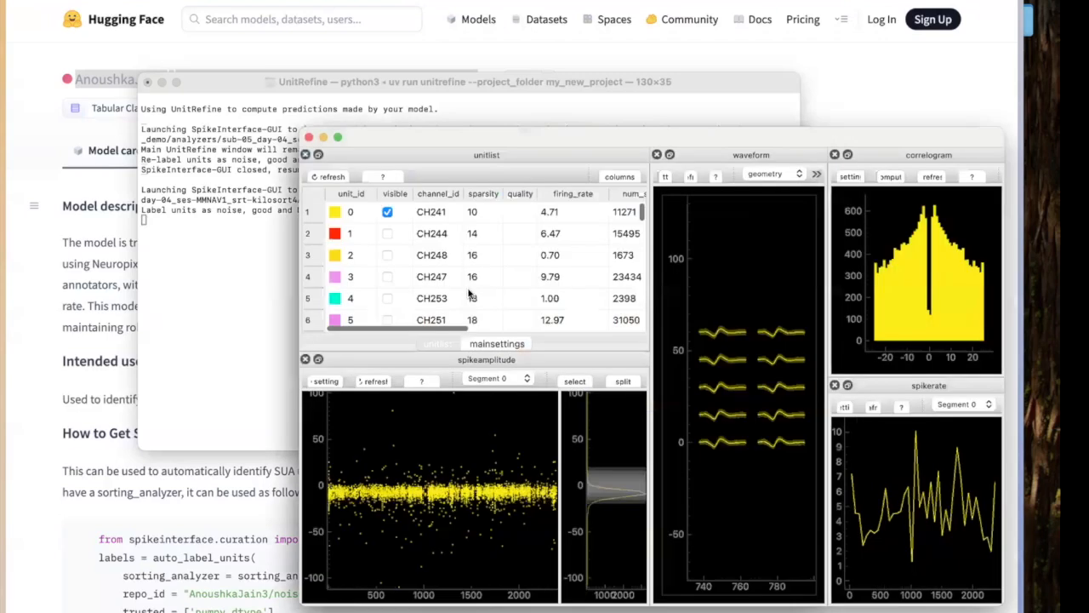
drag(302, 132, 13, 7)
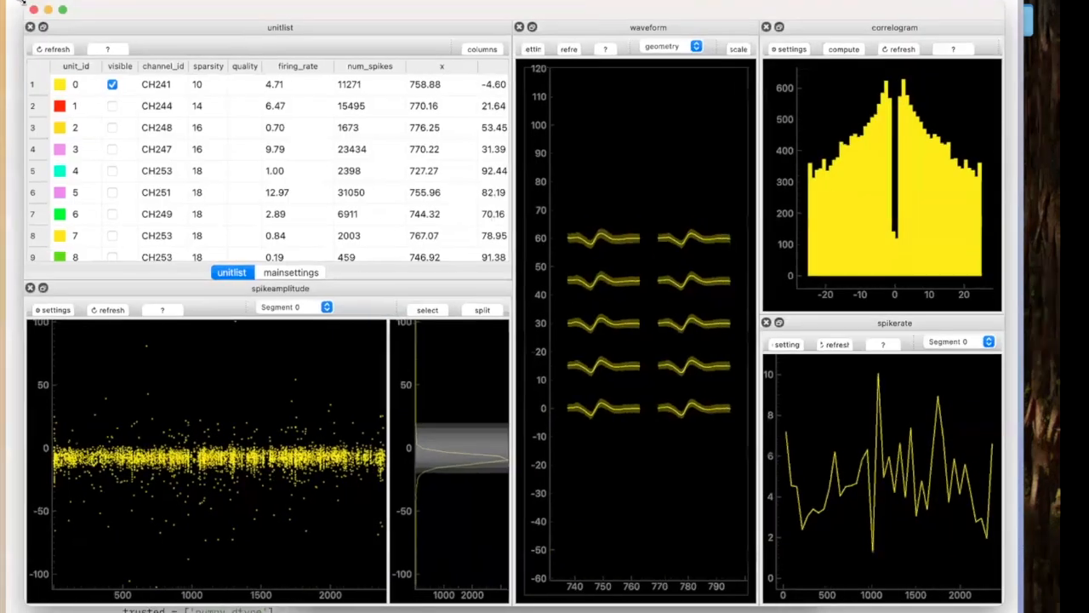
Sort the curation unit list by descending snr, display top-ranked unit 410, and enlarge the window further.
click(290, 88)
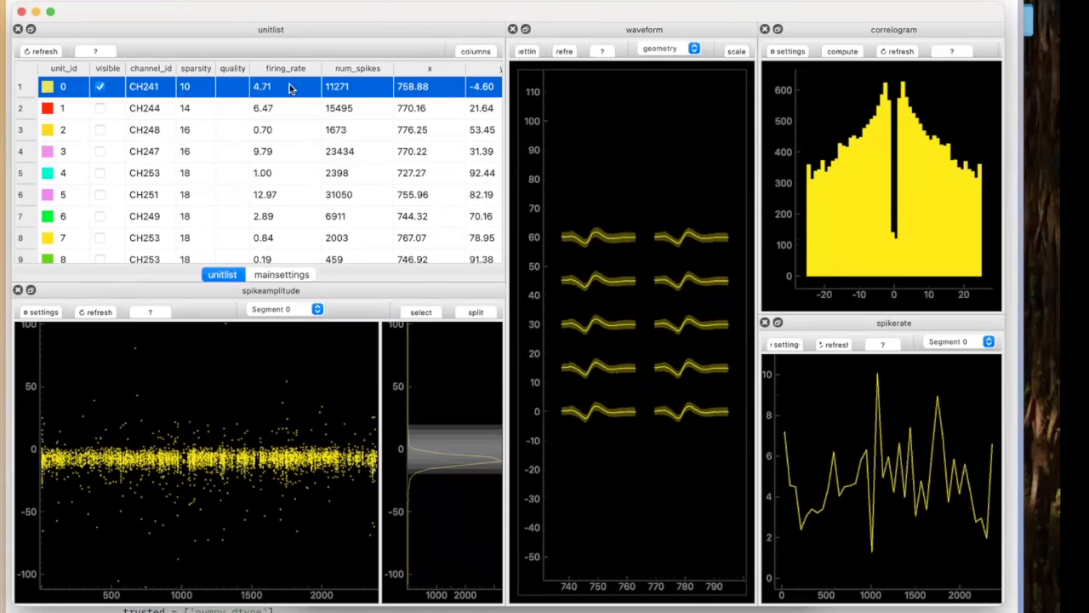
scroll(290, 89, right, 10)
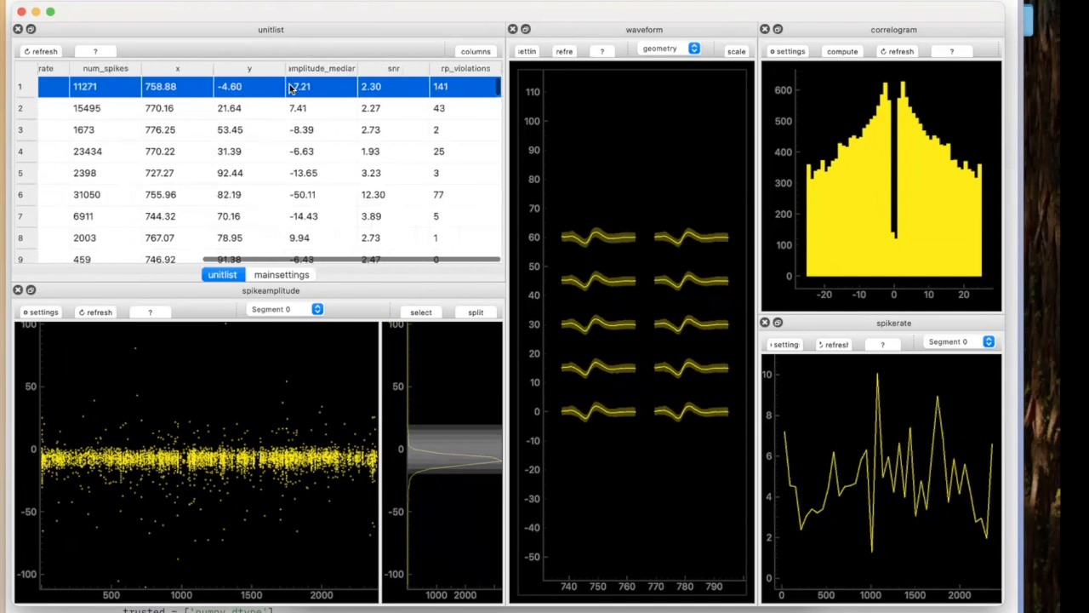
click(383, 70)
click(383, 71)
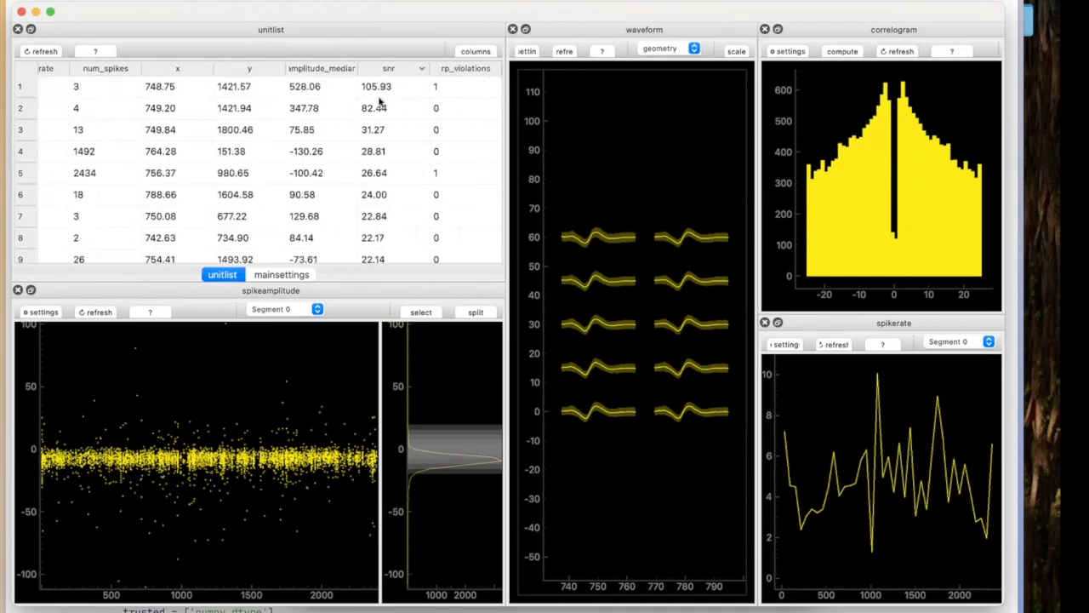
click(408, 88)
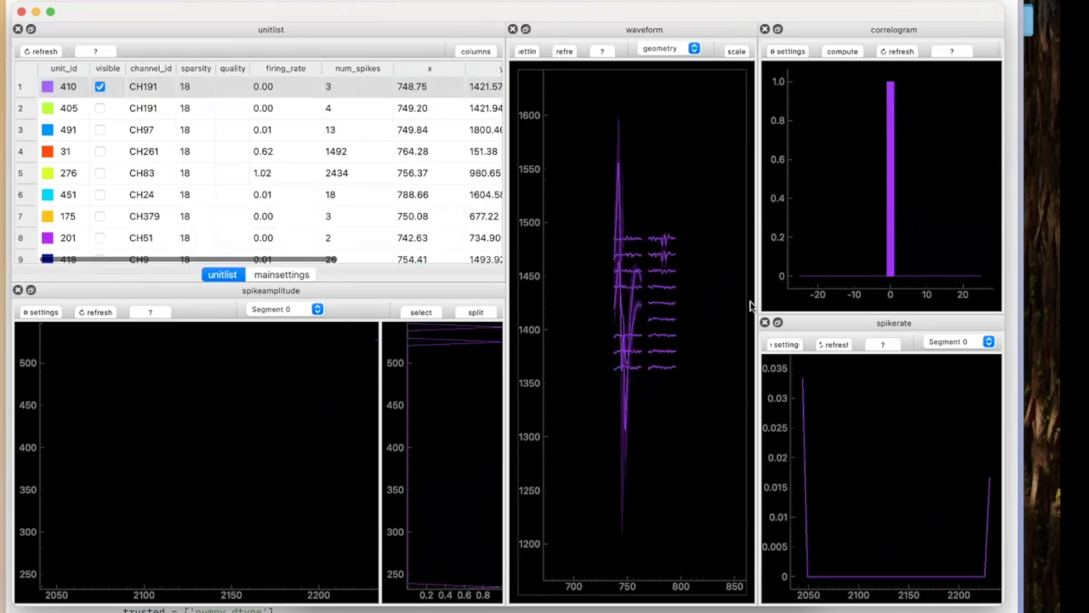
drag(1002, 602, 1042, 612)
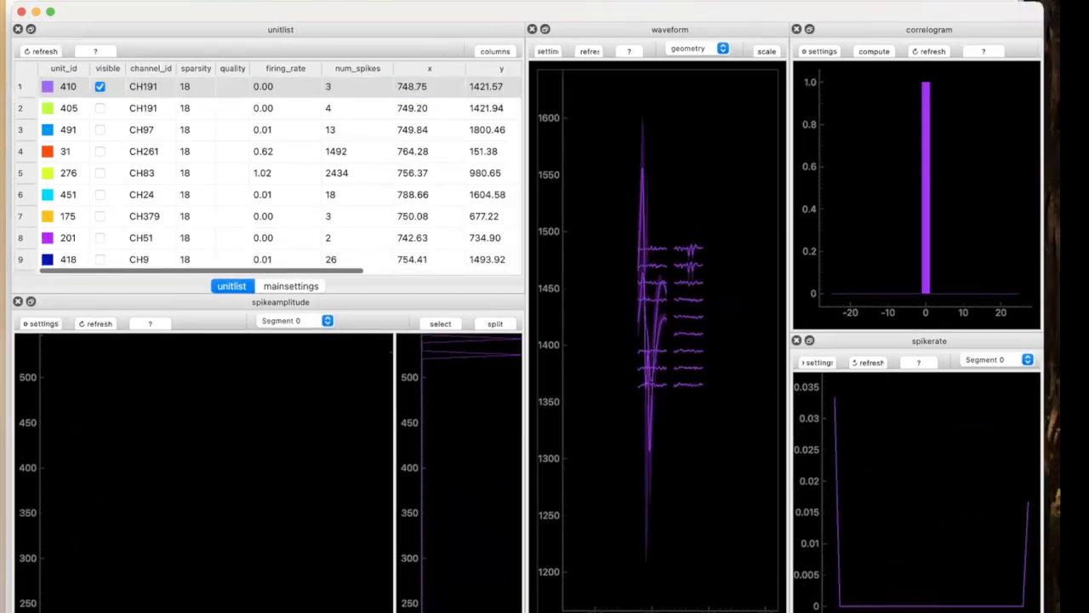
Label units 410, 405 and 491 as noise.
click(363, 86)
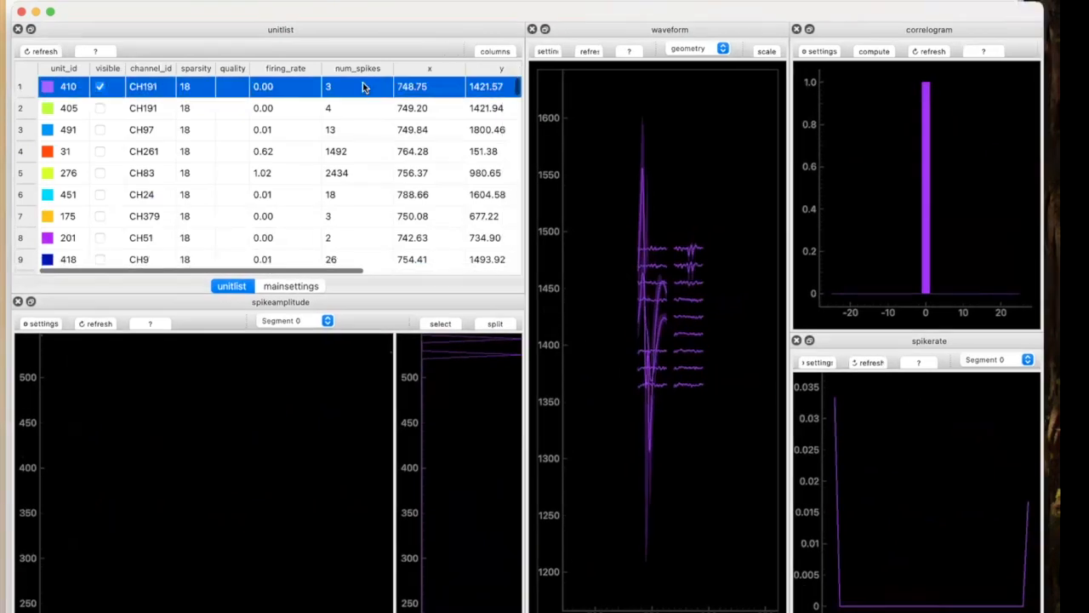
key(n)
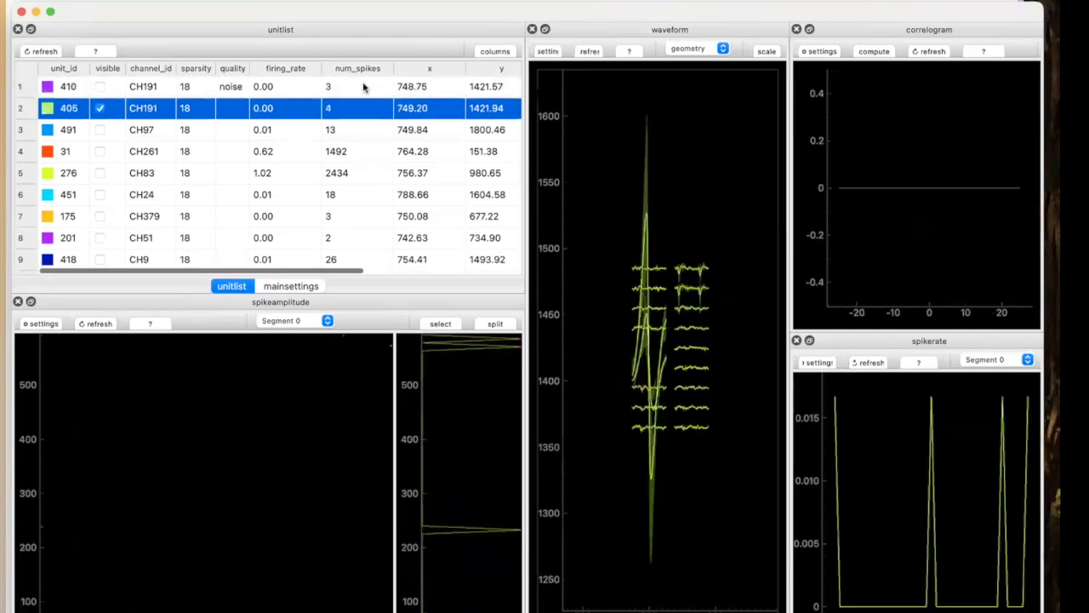
key(n)
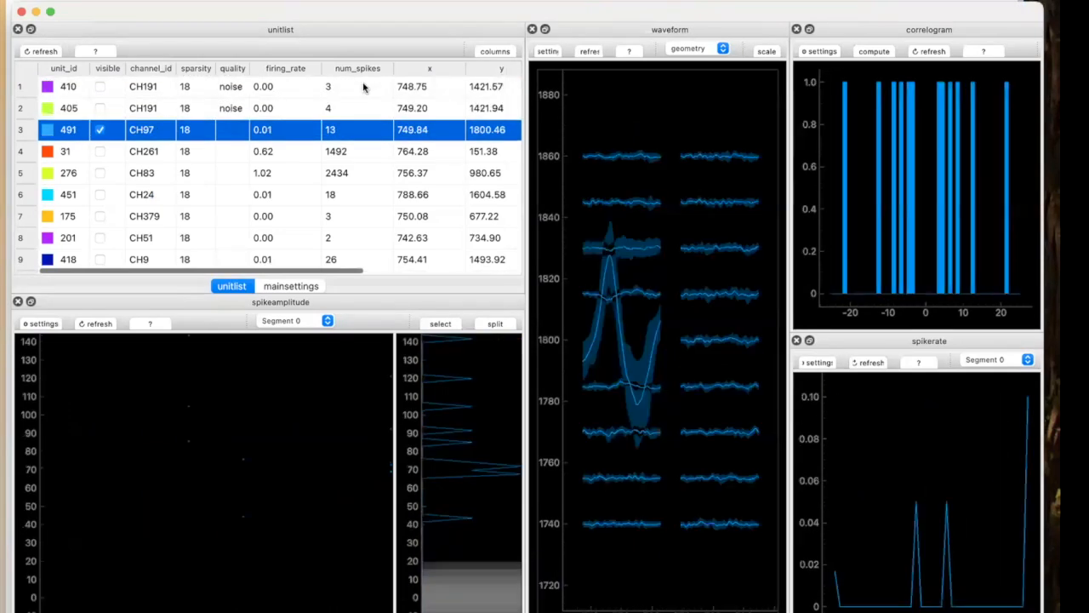
key(n)
Label units 31 and 276 as good, and units 451, 175 and 201 as noise.
click(605, 257)
scroll(605, 257, down, 5)
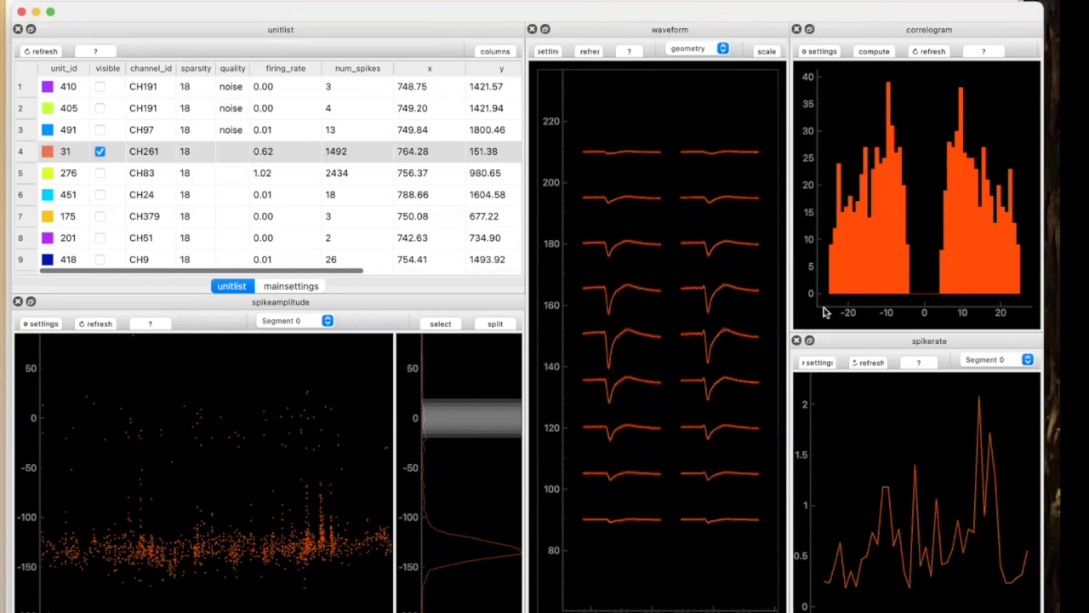
click(370, 154)
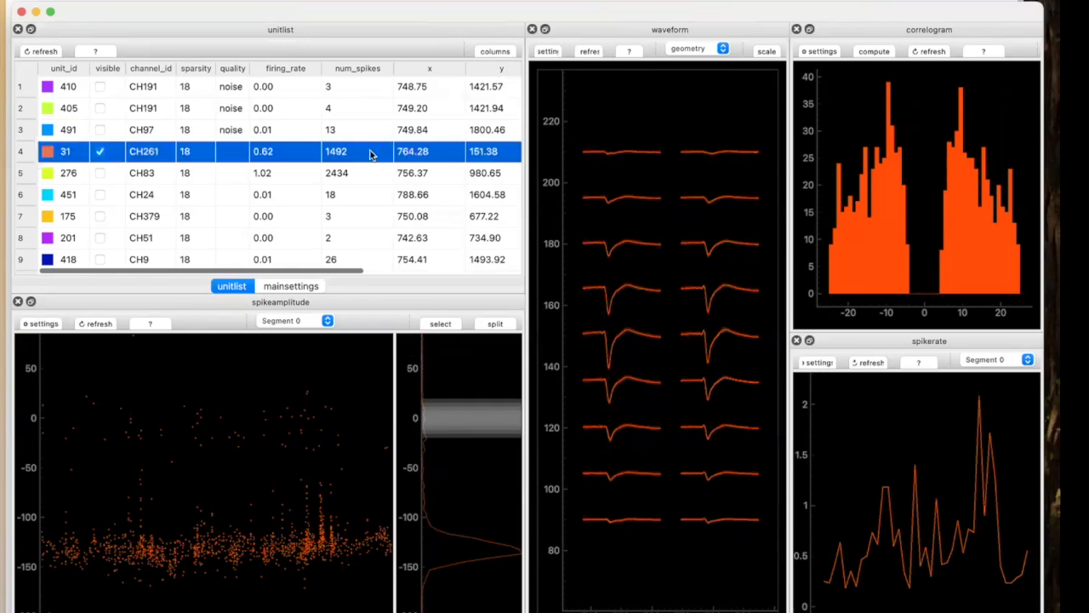
key(Down)
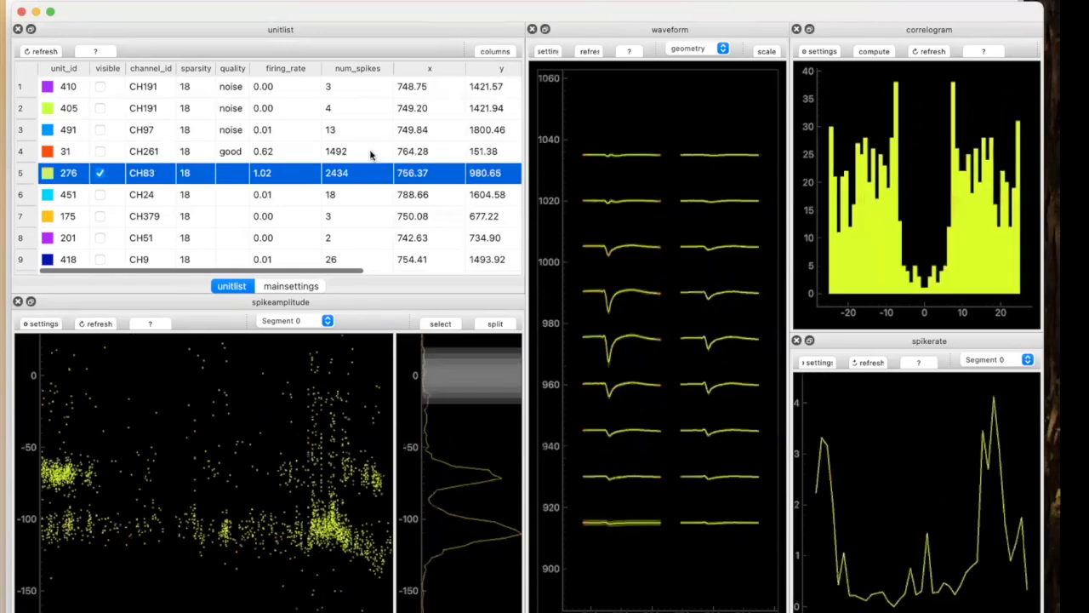
key(Down)
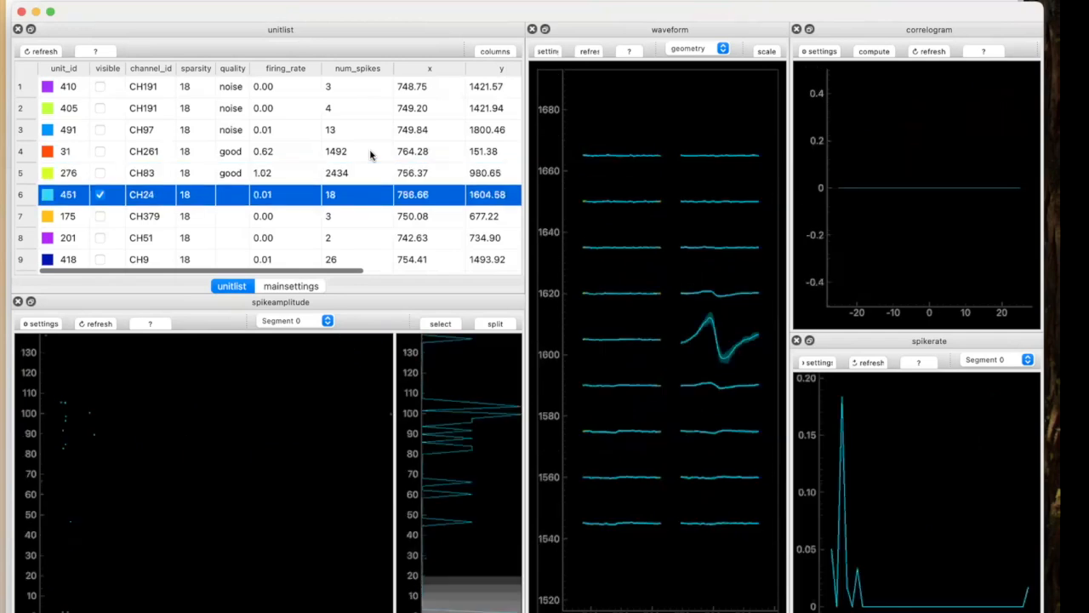
key(Down)
key(Down)
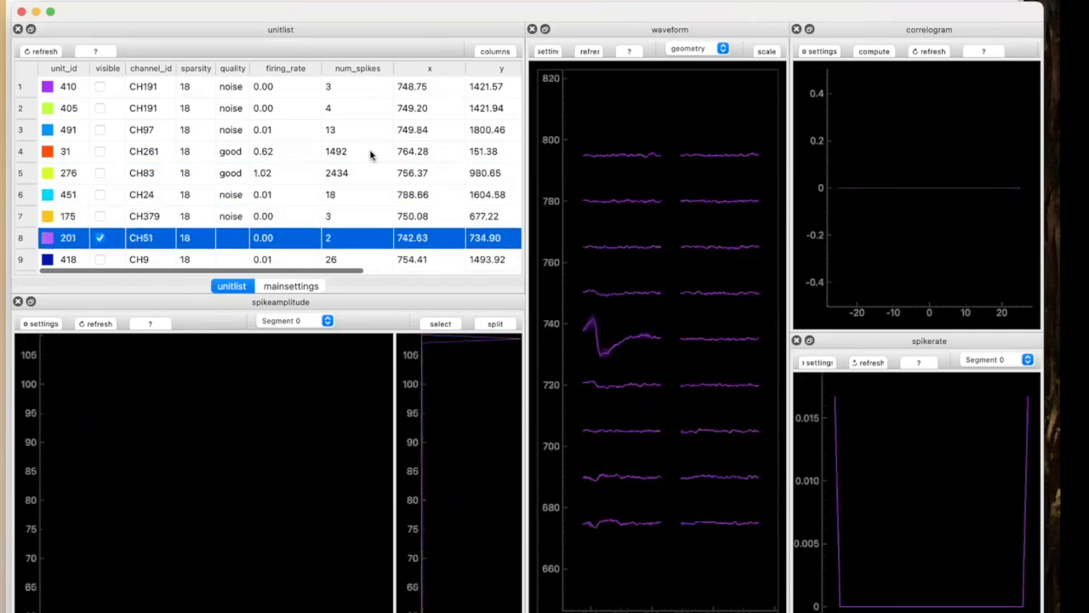
key(Down)
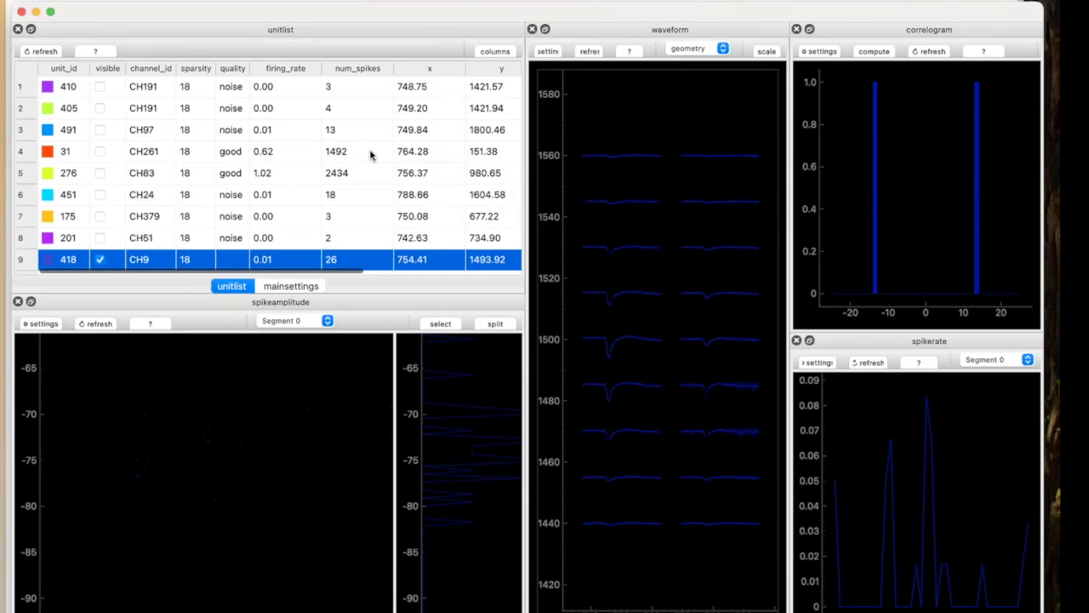
Label units 418, 83, 24 and 53 as good, and unit 202 as noise.
key(Down)
key(Down)
key(Down)
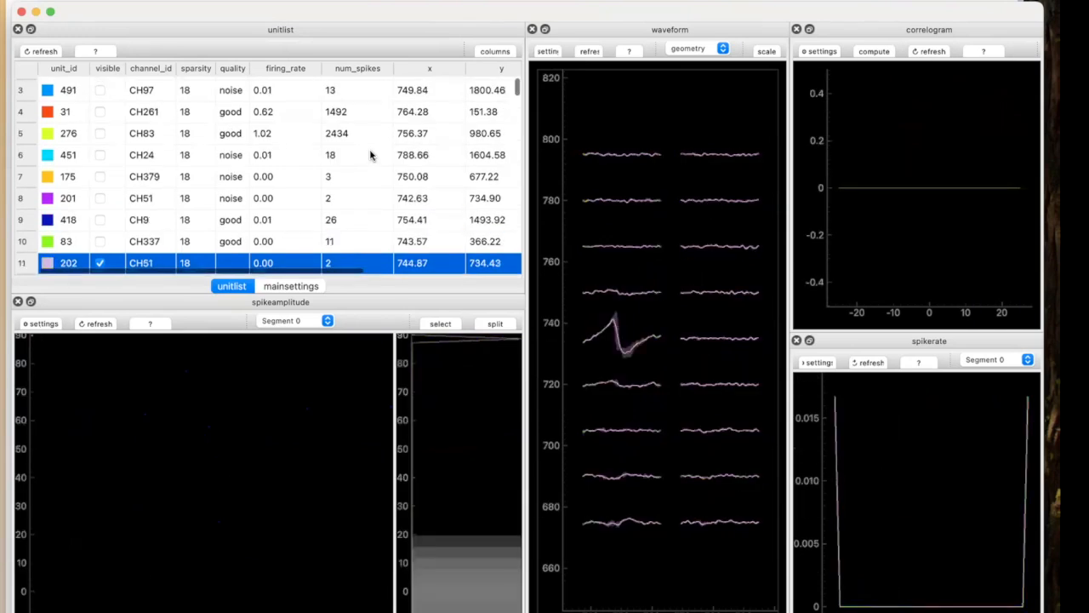
key(Down)
key(Down)
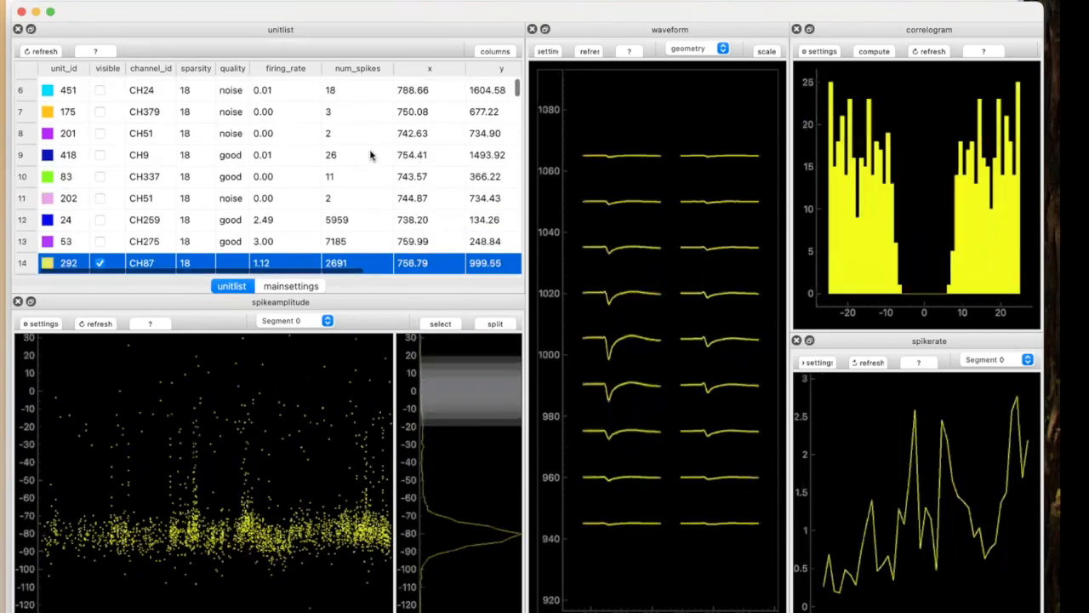
Label units 292, 290, 386, 775, 87, 193, 331 and 94 as good, and unit 489 as noise.
key(Down)
key(Down)
key(Down)
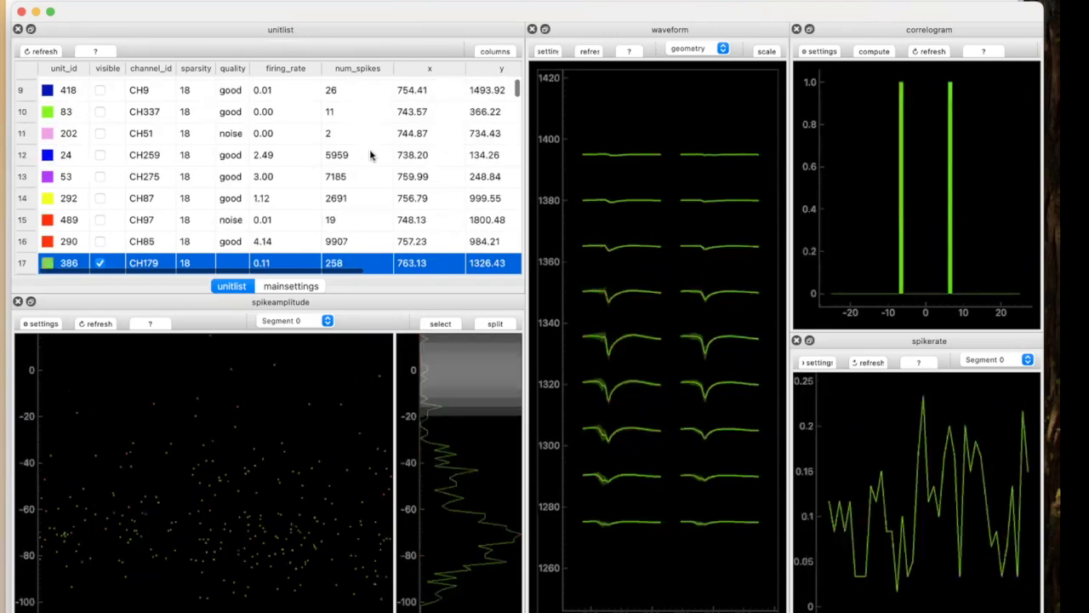
key(Down)
key(Down)
key(Down)
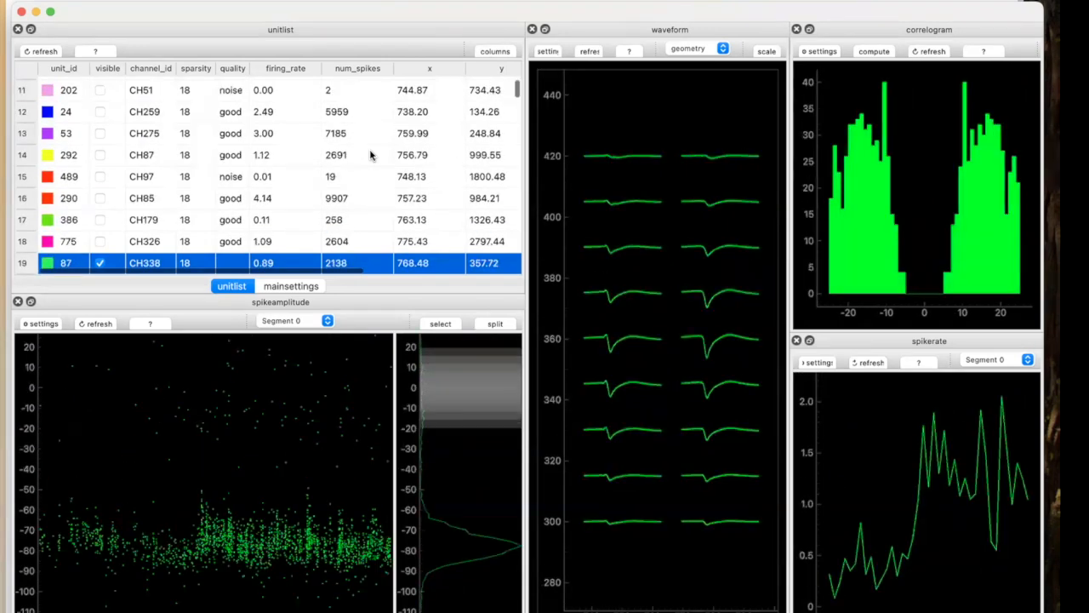
key(Down)
key(Down)
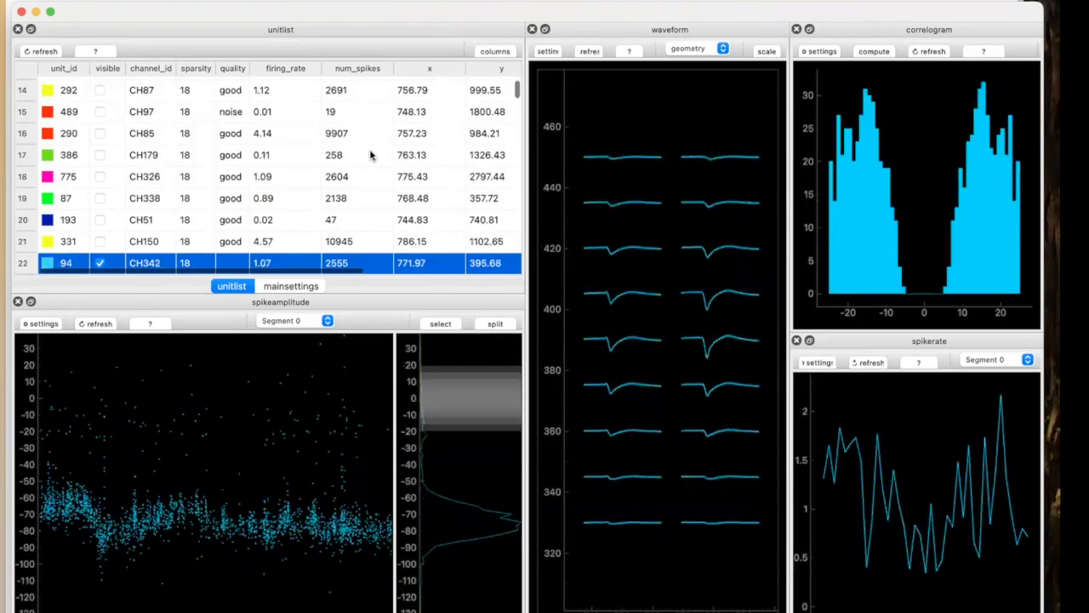
key(Down)
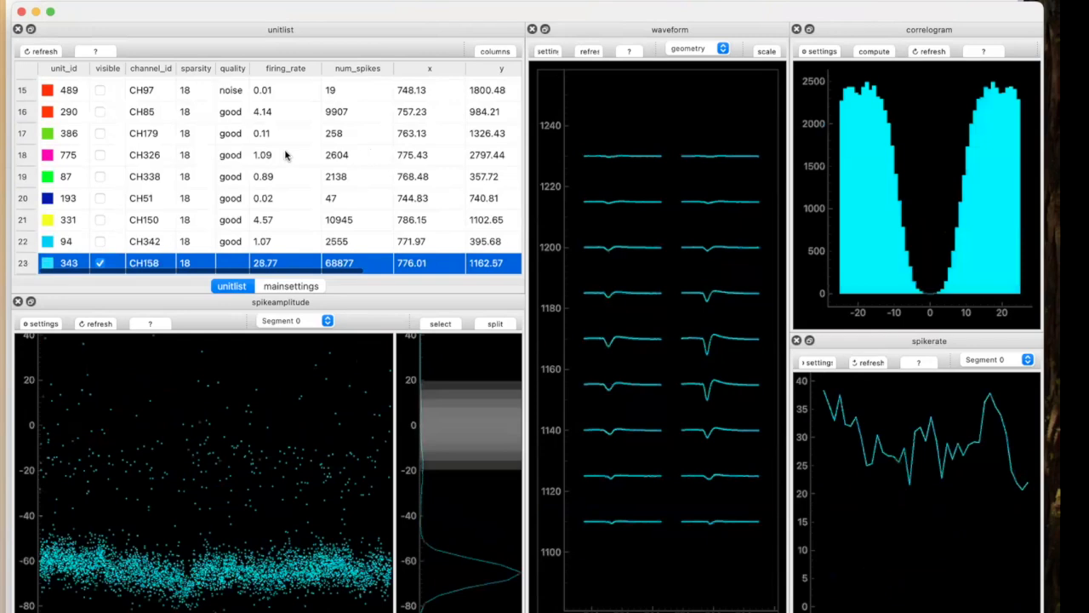
Close the curation viewer and open the model training settings.
click(22, 12)
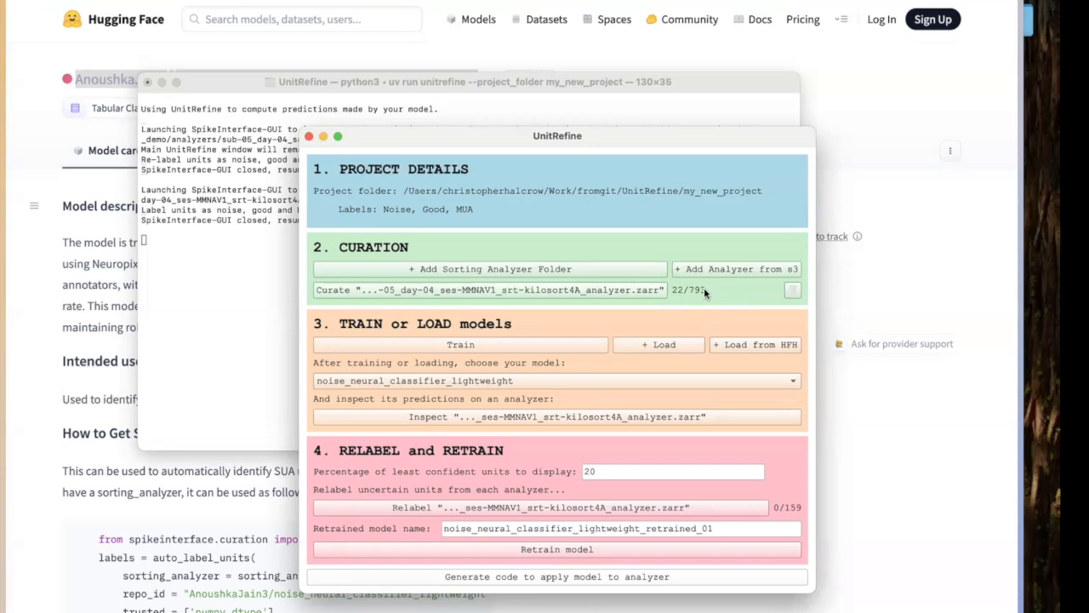
click(575, 346)
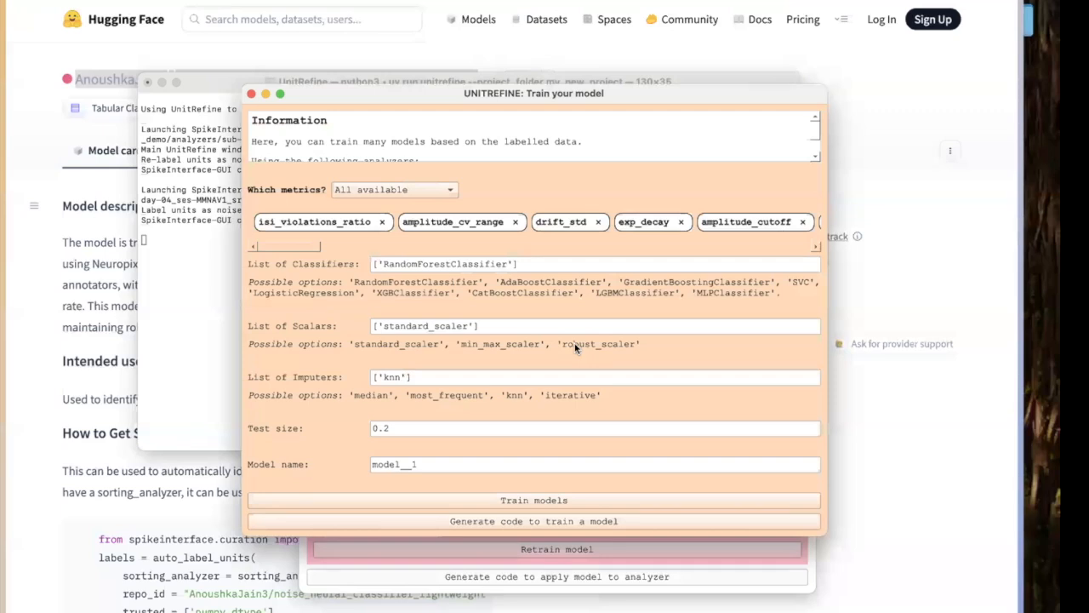
Remove the drift_std metric from the metrics used for training.
click(413, 195)
click(411, 196)
drag(313, 246, 301, 220)
click(598, 222)
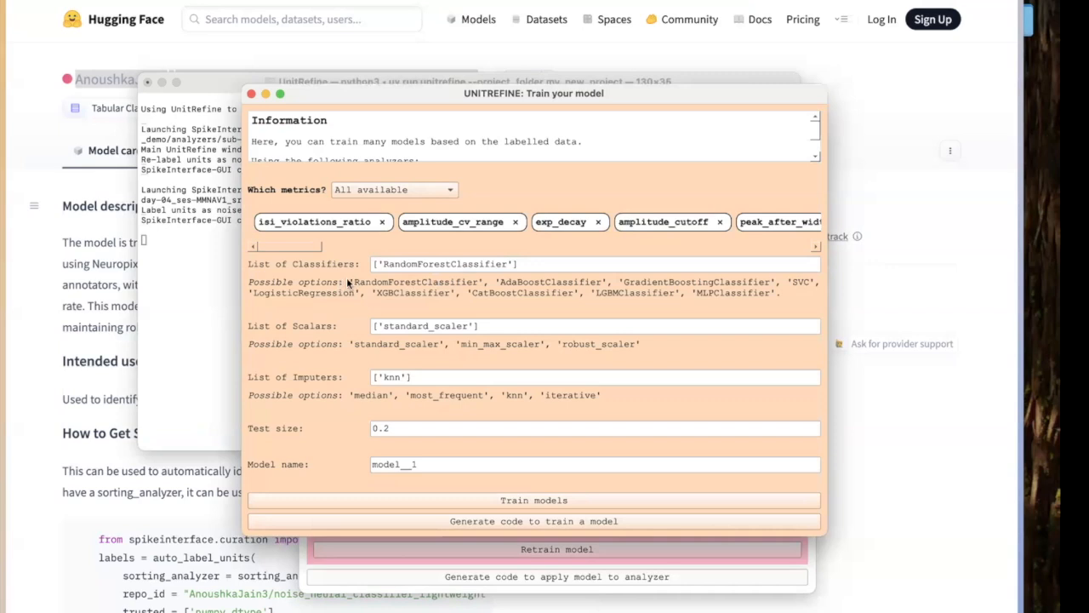
Review the classifier, scaler and imputer lists in the training settings.
drag(374, 264, 518, 265)
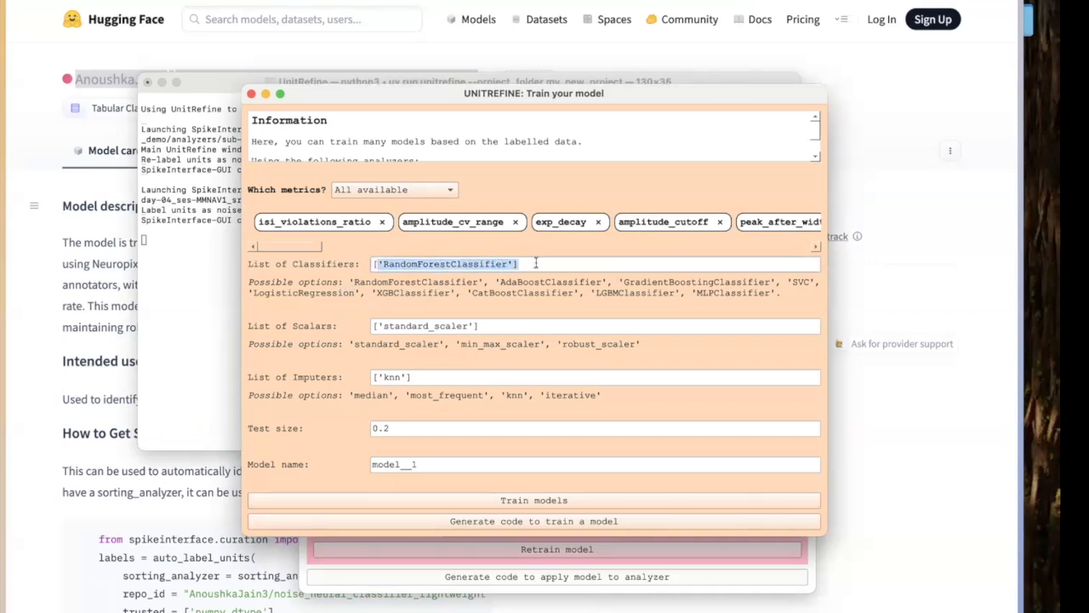
click(519, 264)
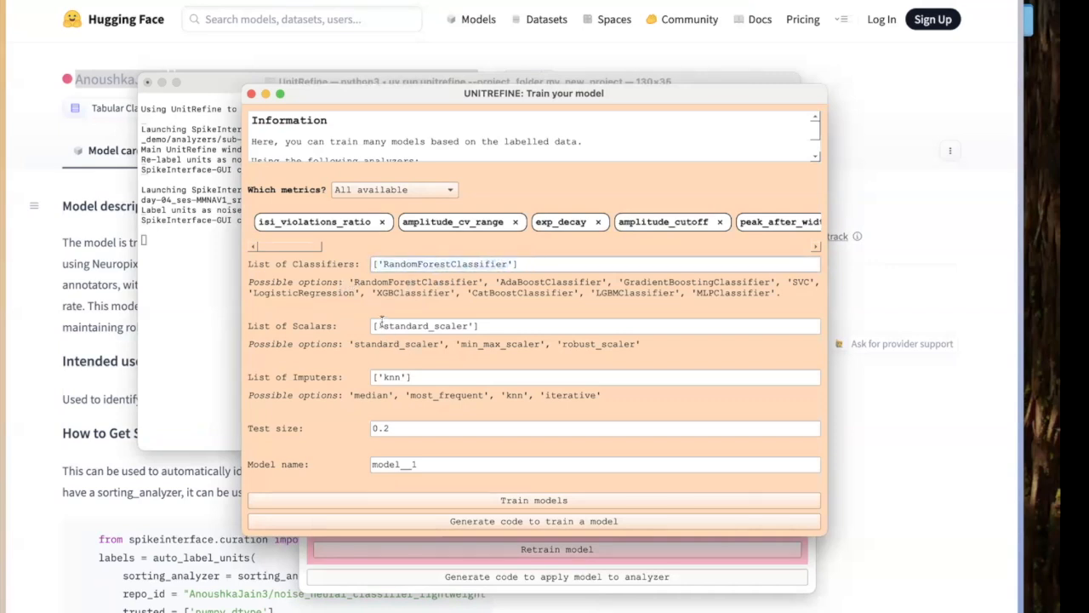
drag(380, 325, 479, 327)
drag(382, 377, 453, 377)
click(454, 377)
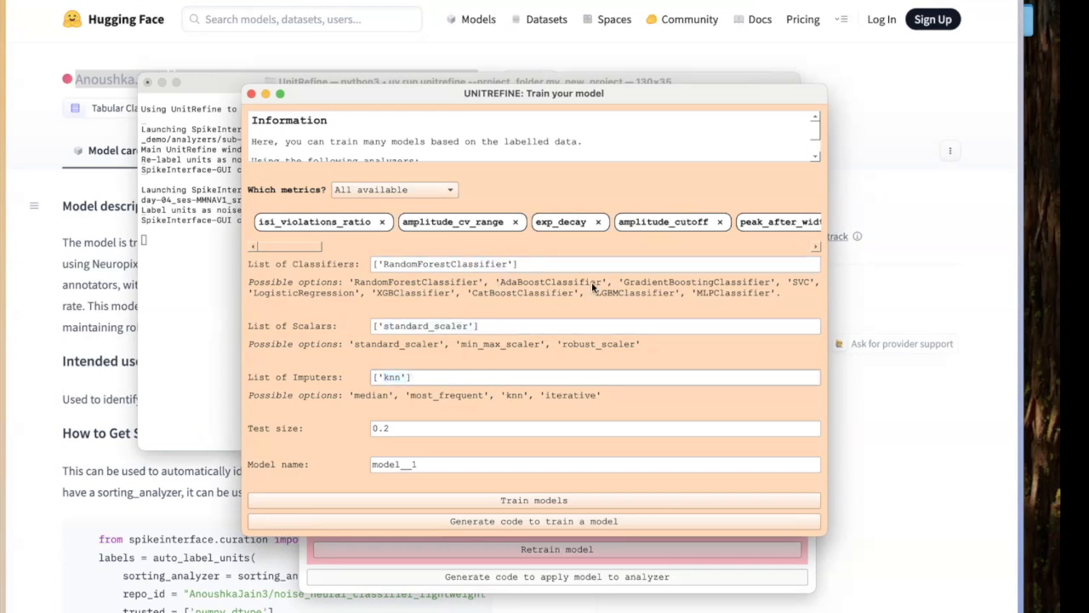
Add 'AdaBoostClassifier' after 'RandomForestClassifier' in the list of classifiers.
click(553, 267)
key(Left)
text(, ')
text(AdaBoost)
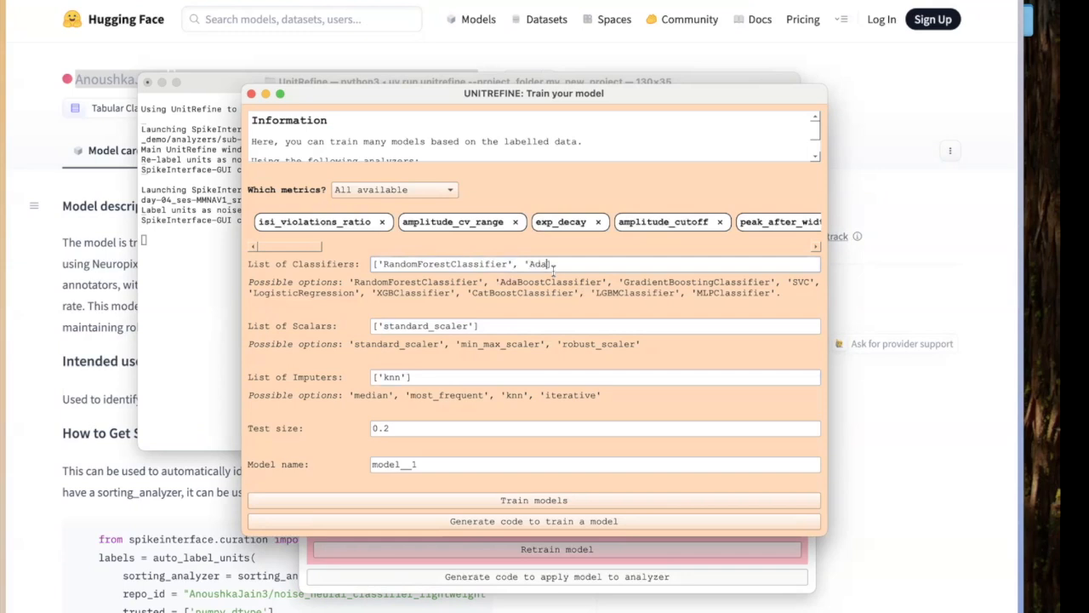
text(Classifier')
Delete 'AdaBoostClassifier' from the list of classifiers, leaving only 'RandomForestClassifier'.
drag(379, 263, 648, 264)
key(Left)
key(Left)
key(Left)
key(Left)
key(Left)
key(Left)
key(Left)
key(Left)
key(Left)
key(Left)
key(Left)
key(Left)
key(Left)
key(Right)
key(Right)
key(Right)
key(Right)
key(Right)
key(Right)
key(Right)
key(Right)
text(i)
key(Right)
key(Right)
key(shift+Left)
key(shift+Left)
key(shift+Left)
key(shift+Left)
key(shift+Left)
key(shift+Left)
key(shift+Left)
key(shift+Left)
key(shift+Left)
key(shift+Left)
key(shift+Left)
key(shift+Left)
key(shift+Left)
key(shift+Left)
key(shift+Left)
key(shift+Left)
key(shift+Left)
key(shift+Left)
key(shift+Left)
key(shift+Left)
key(shift+Left)
key(shift+Left)
key(shift+Left)
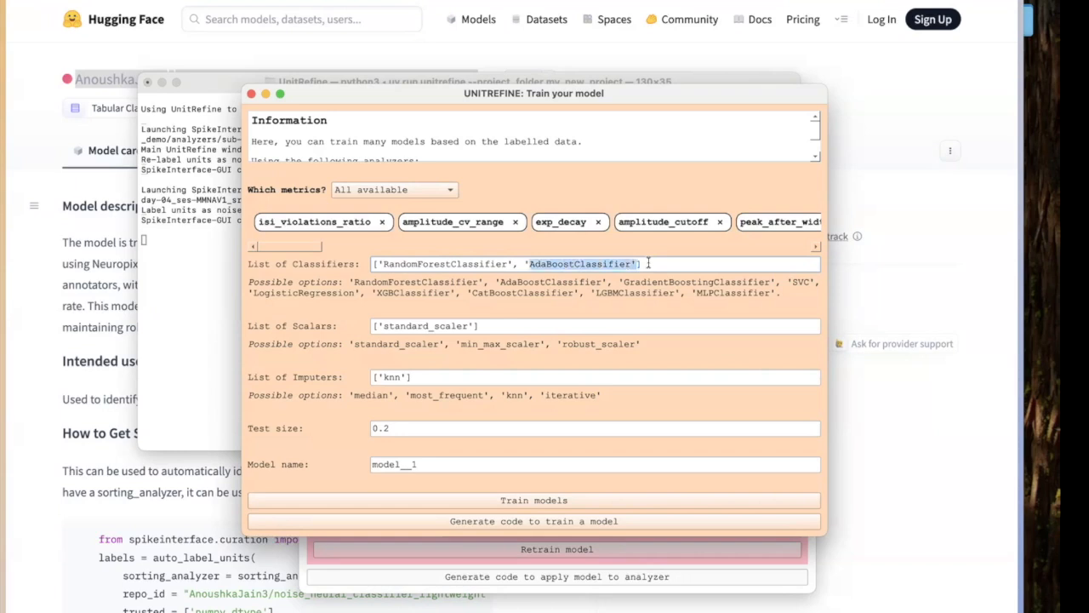
key(BackSpace)
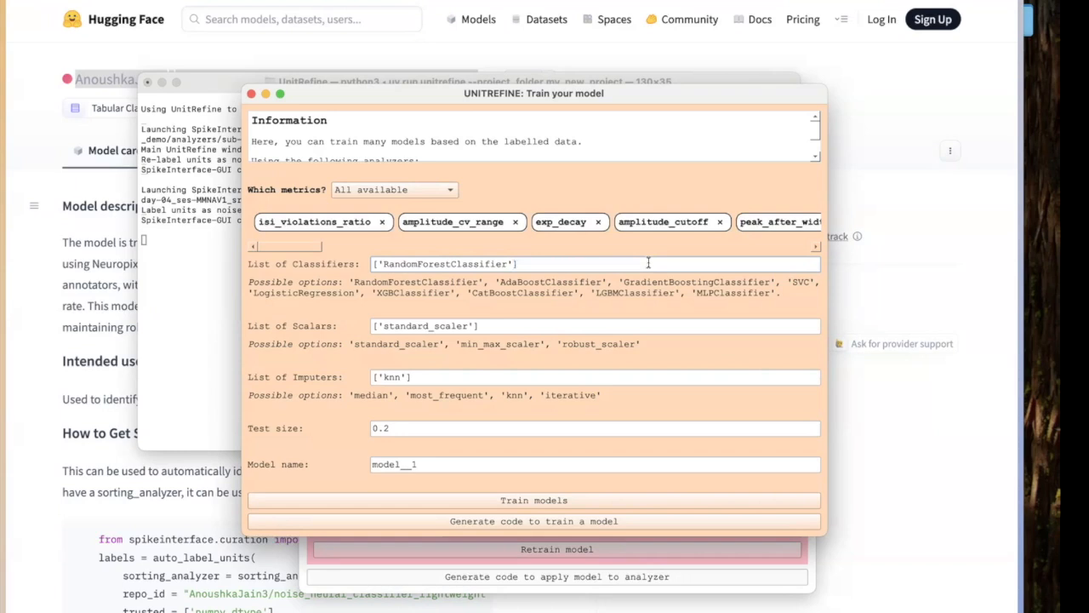
Train model__1 with these settings and check the best model's statistics in the terminal output.
click(534, 500)
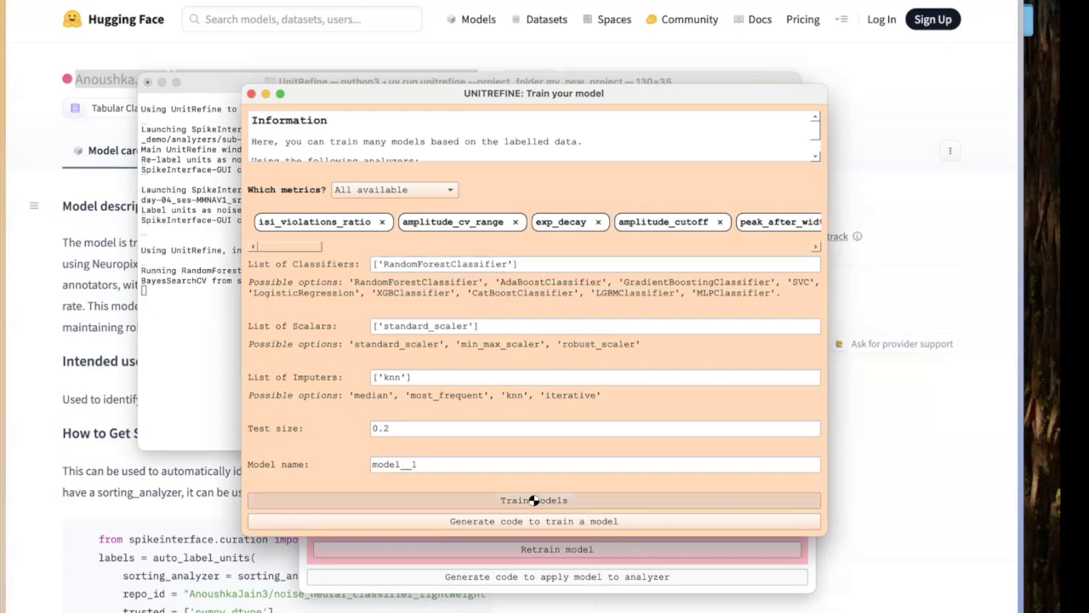
click(218, 318)
drag(182, 234, 207, 315)
click(180, 224)
drag(179, 217, 204, 293)
click(205, 294)
click(347, 482)
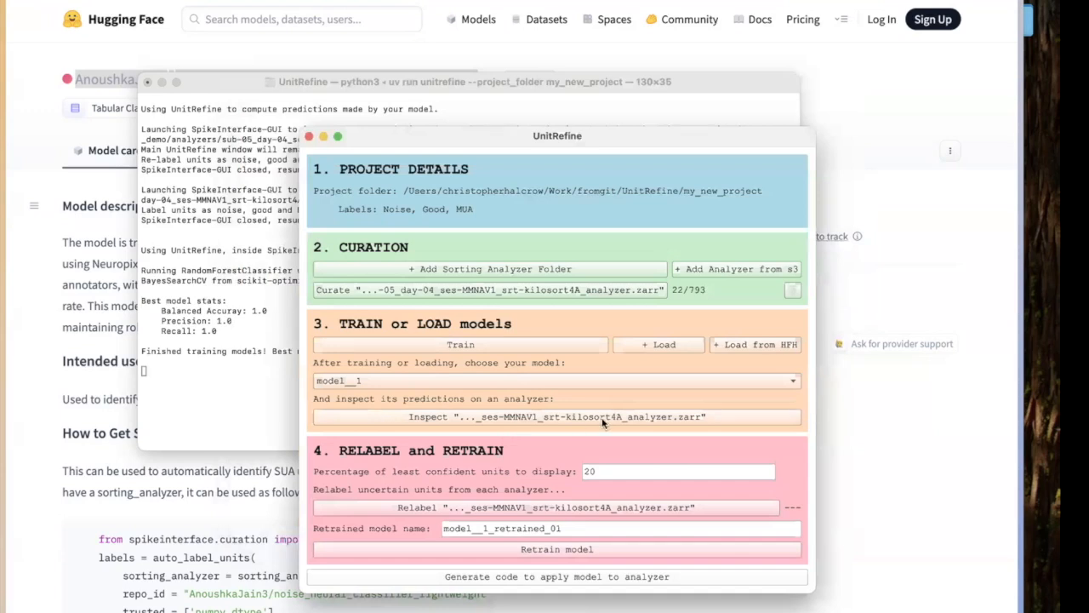
Choose model__1 as the active model and inspect its predictions on the MMNAV1 analyzer.
click(400, 382)
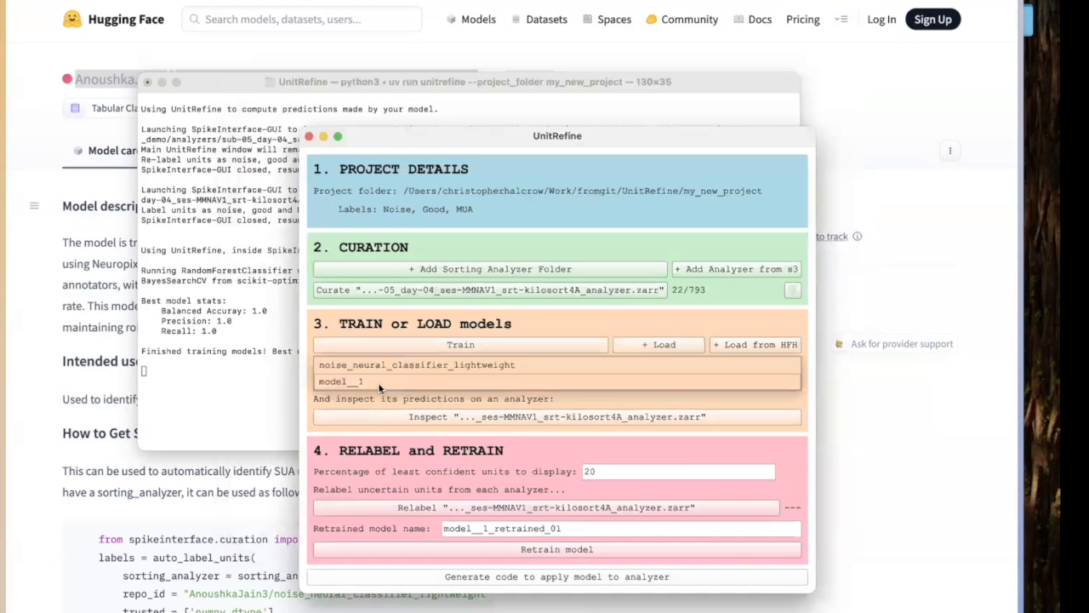
click(380, 383)
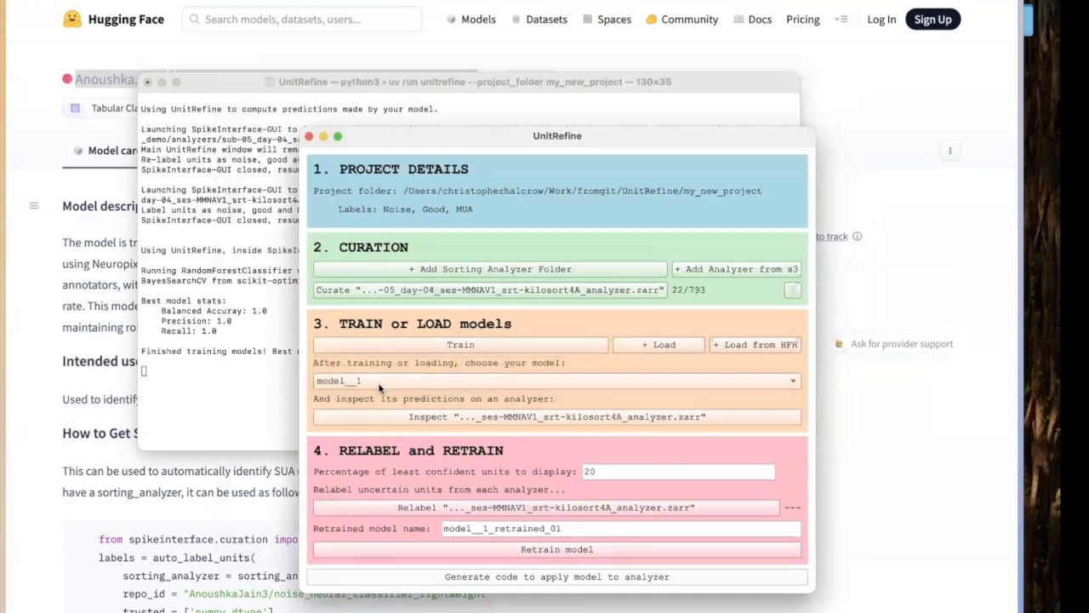
click(379, 383)
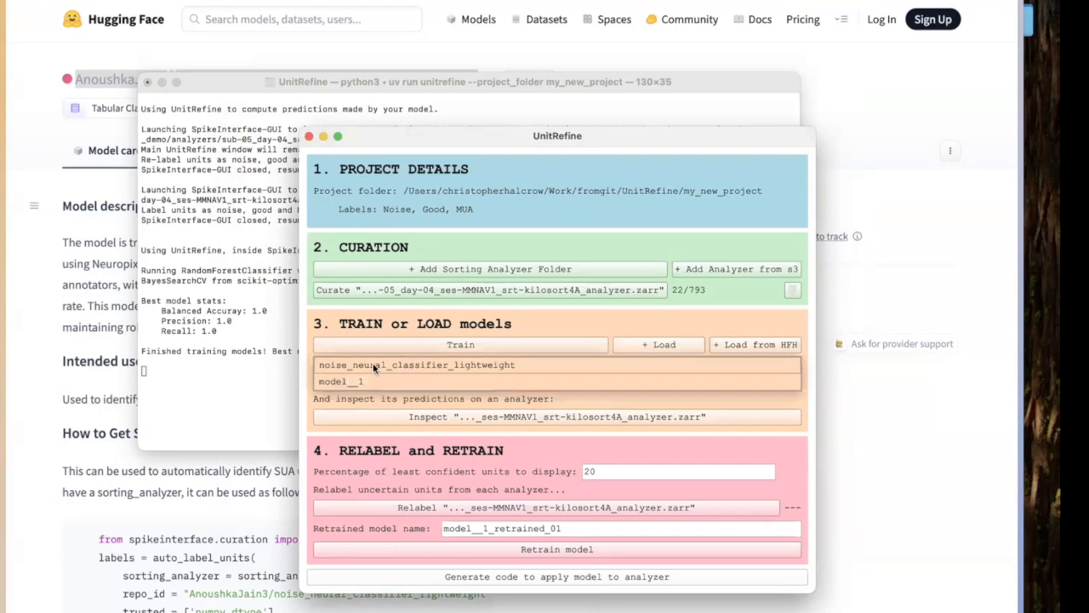
click(378, 364)
click(374, 382)
click(372, 400)
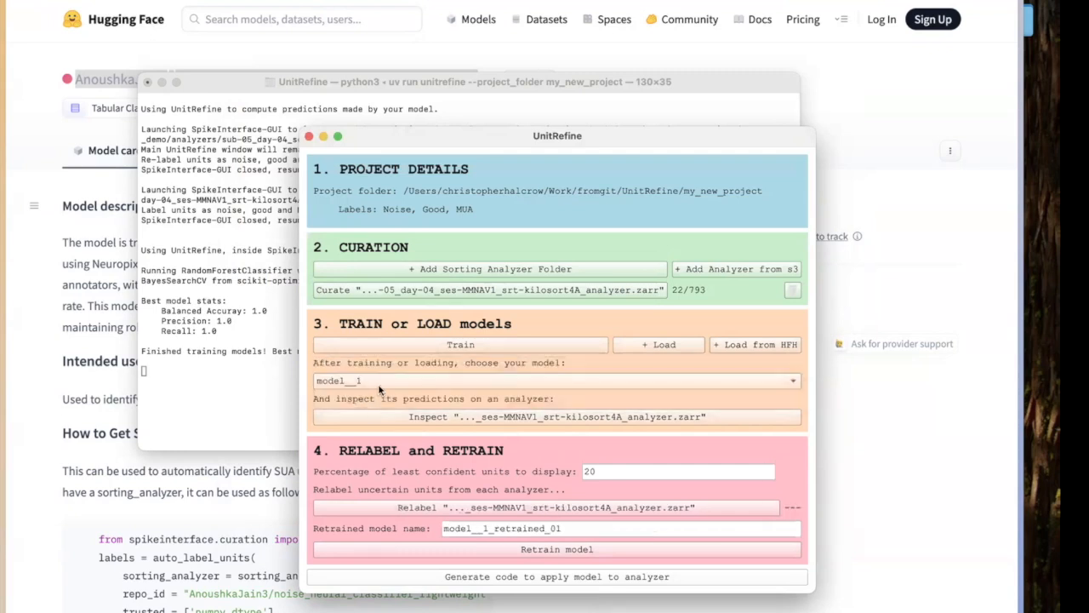
click(430, 418)
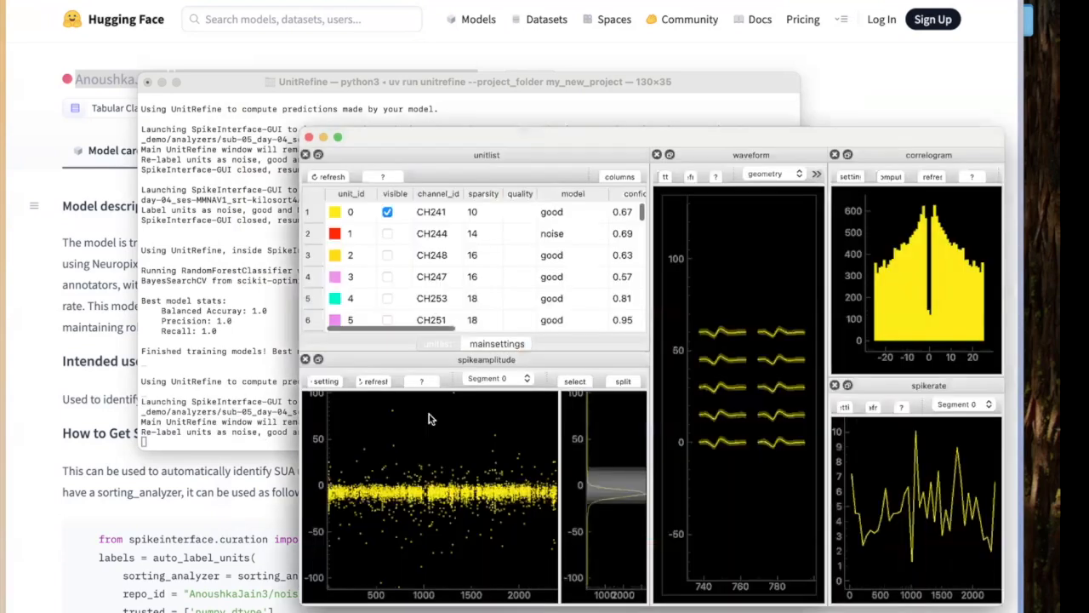
Enlarge the prediction viewer and sort the unit list by confidence, highest first.
drag(301, 130, 34, 41)
click(302, 117)
click(302, 117)
click(363, 98)
click(368, 99)
Examine the plots of the most confident good predictions one unit at a time, starting with unit 15.
click(368, 123)
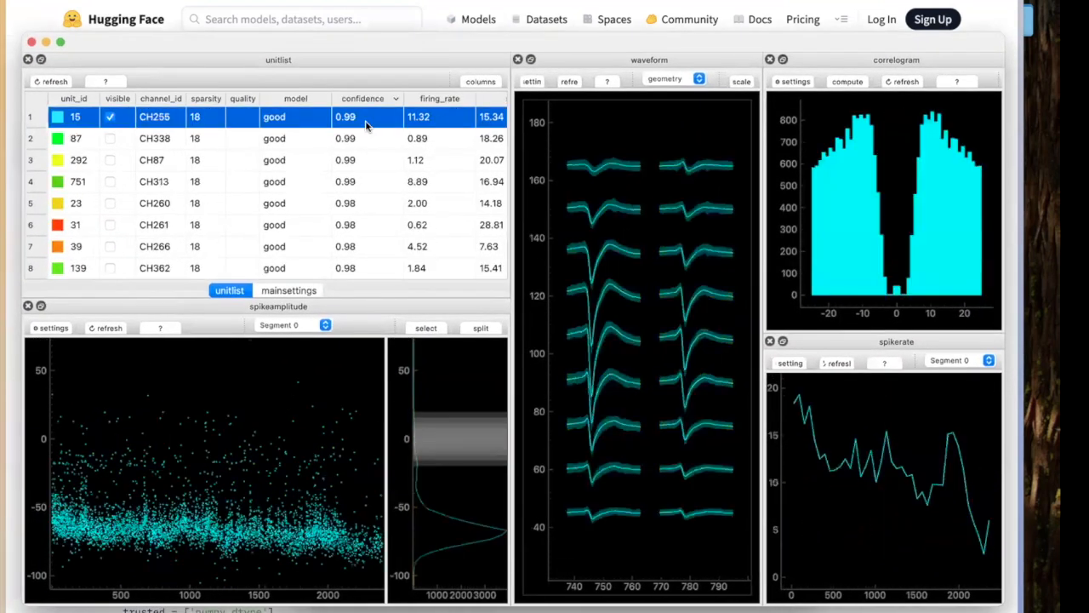
click(585, 217)
scroll(585, 217, down, 4)
key(super+Down)
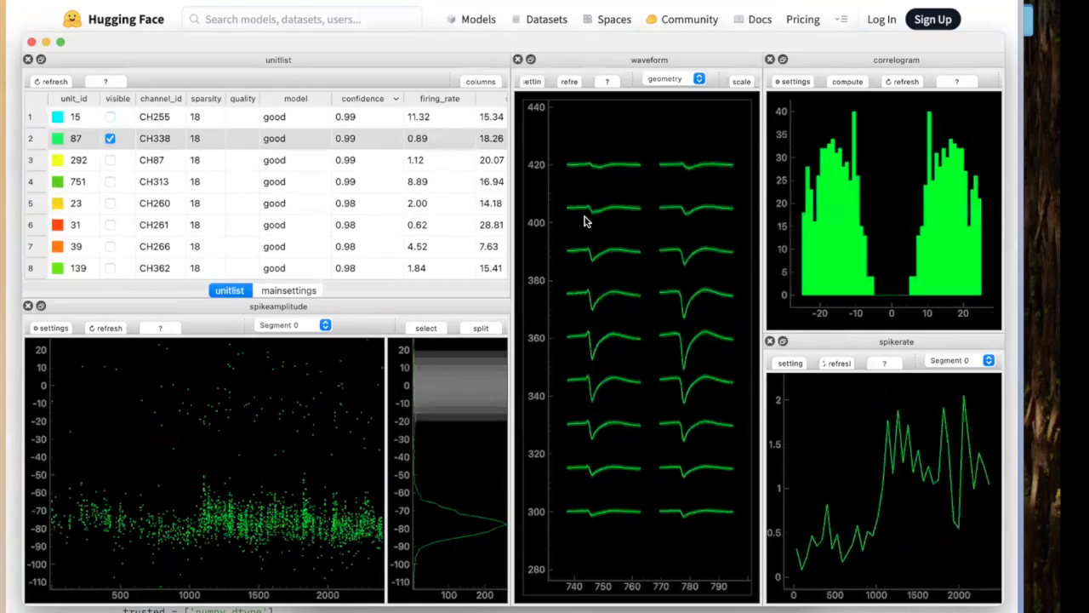
key(super+Down)
key(super+Down)
key(super+Down)
key(super+Down)
key(super+Down)
key(super+Down)
key(super+Down)
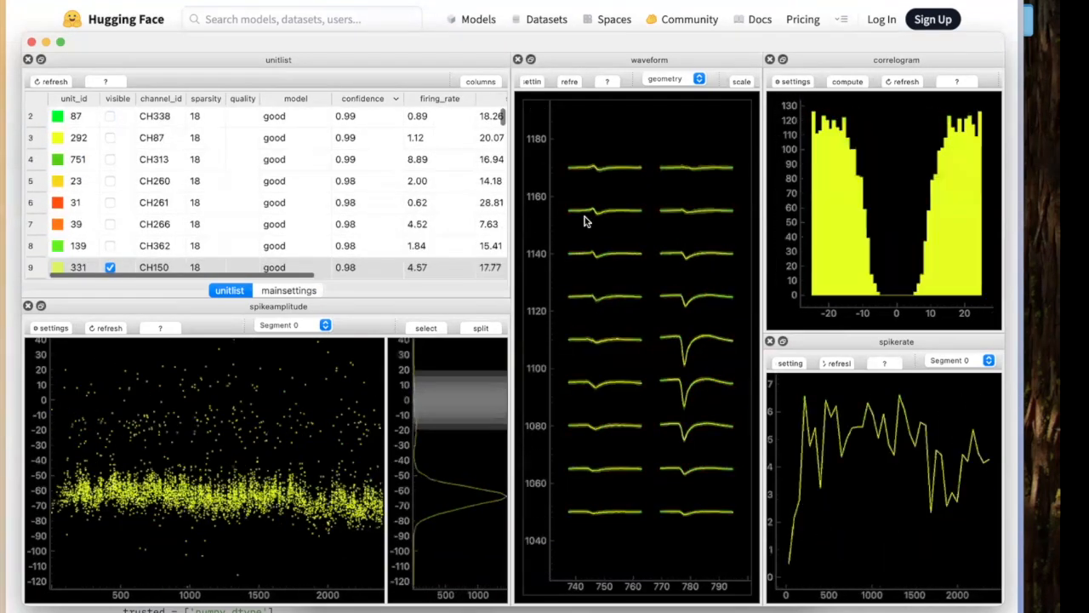
key(super+Down)
key(super+Down)
key(super+Down)
key(super+Down)
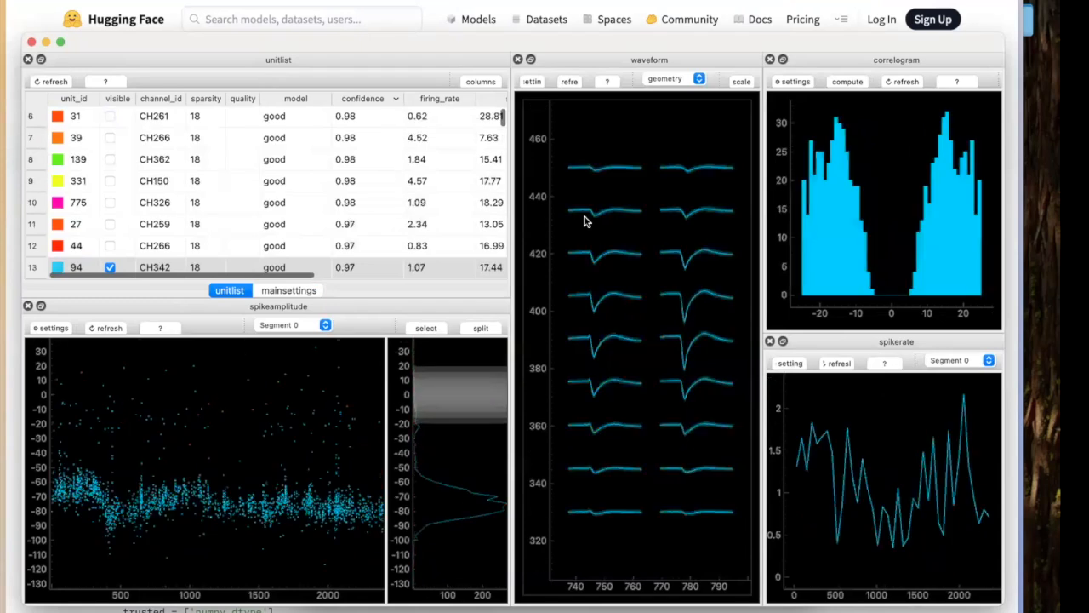
key(super+Down)
Examine the plots of unit 202, a confident noise prediction, and close the prediction viewer.
scroll(361, 167, down, 8)
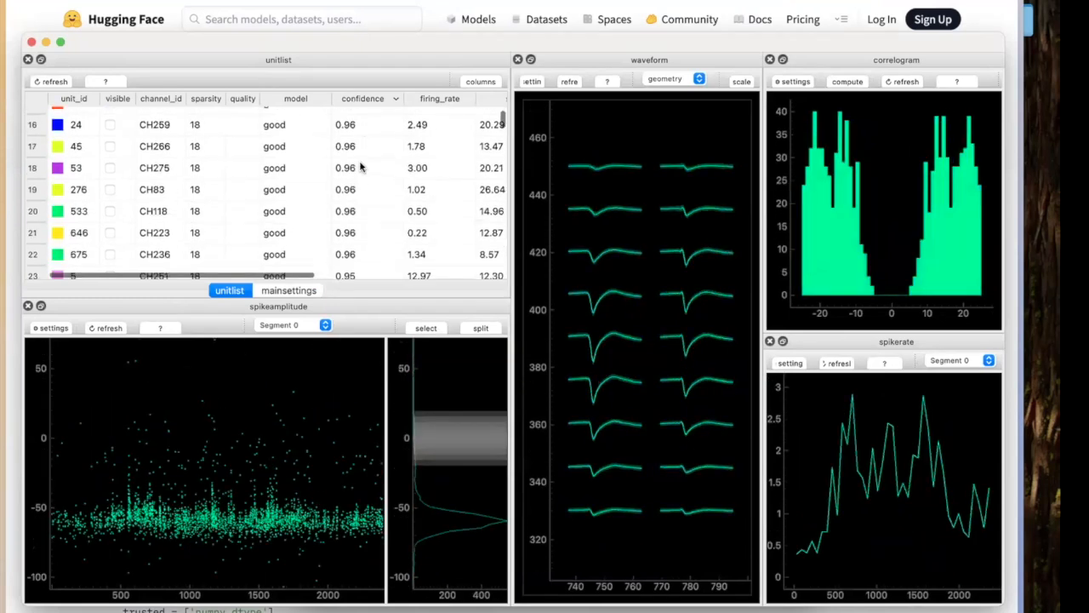
scroll(361, 167, up, 3)
click(335, 199)
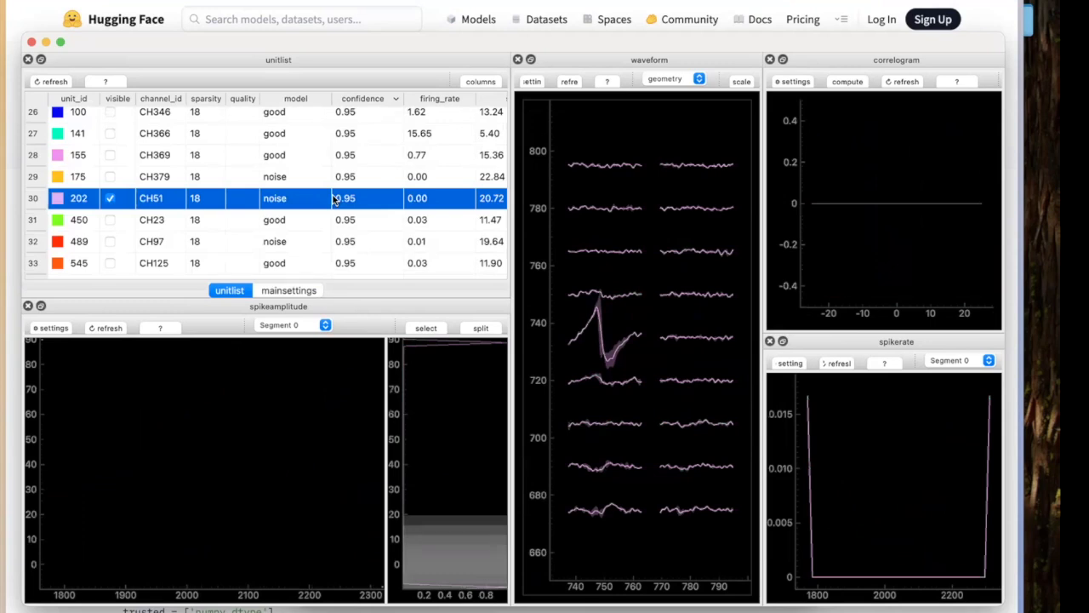
click(29, 42)
Add the sorting analyzer folder sub-04_day-05_ses-MMNAV2_srt-kilosort4A_analyzer.zarr to the project.
click(523, 271)
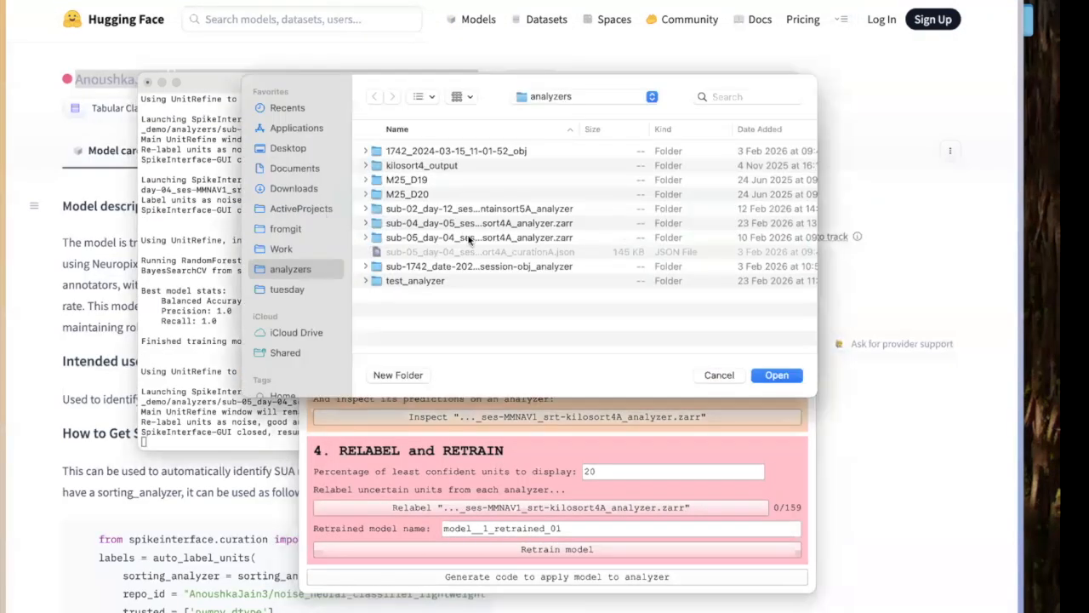
double_click(456, 226)
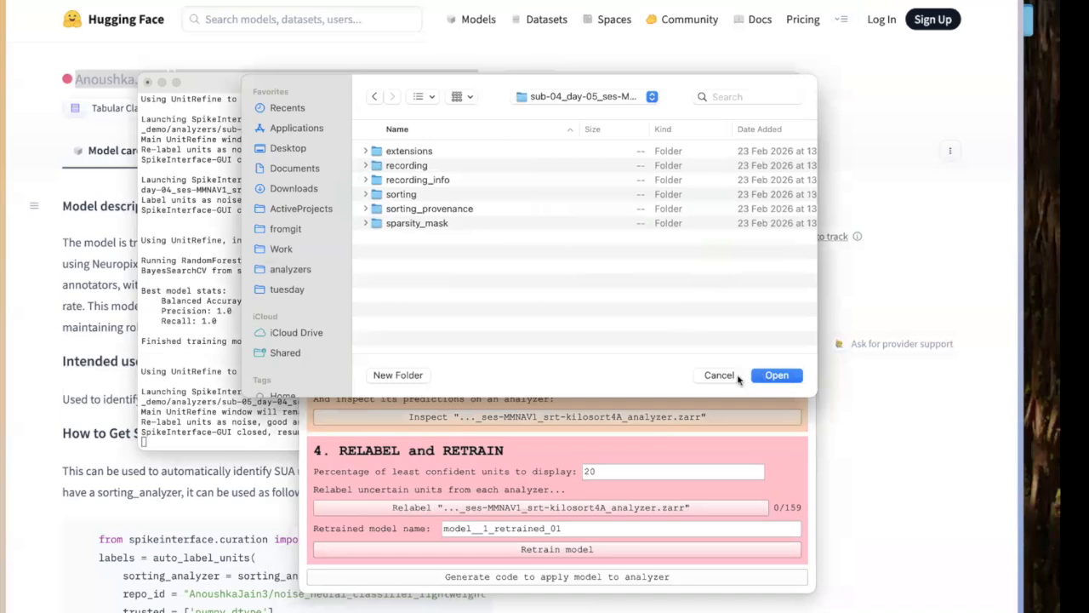
key(super+Up)
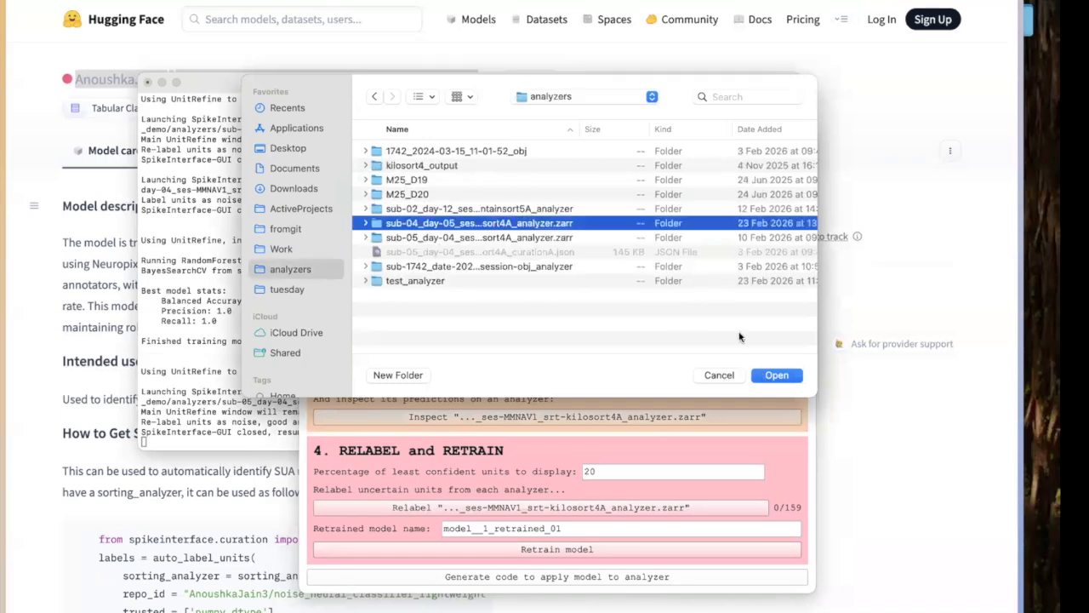
click(770, 375)
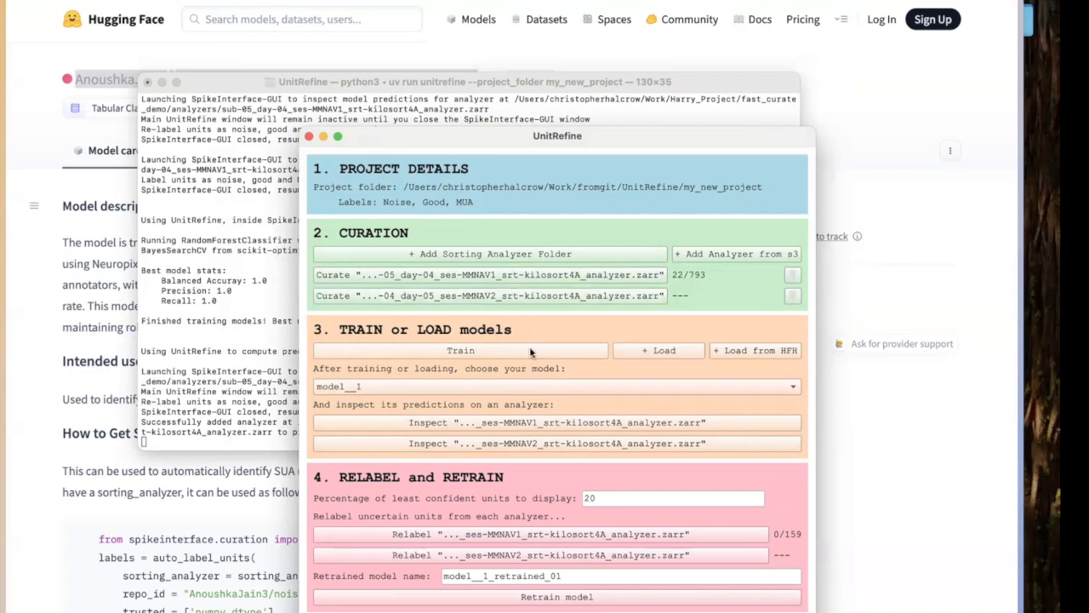
Open the least confident units of the MMNAV1 analyzer for relabeling and enlarge the viewer to review the unit list.
drag(434, 137, 418, 61)
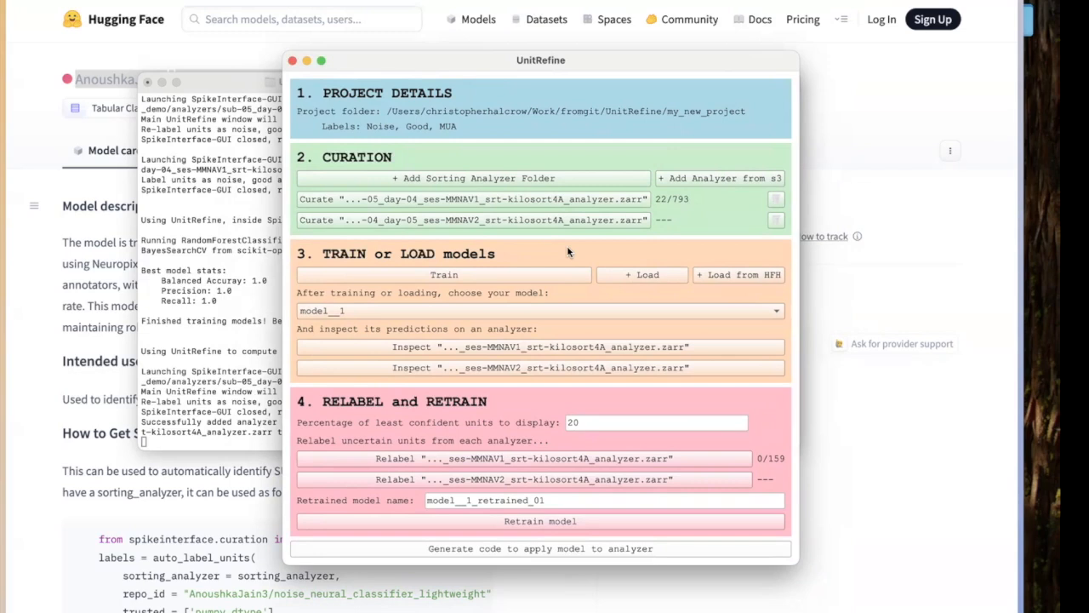
click(521, 458)
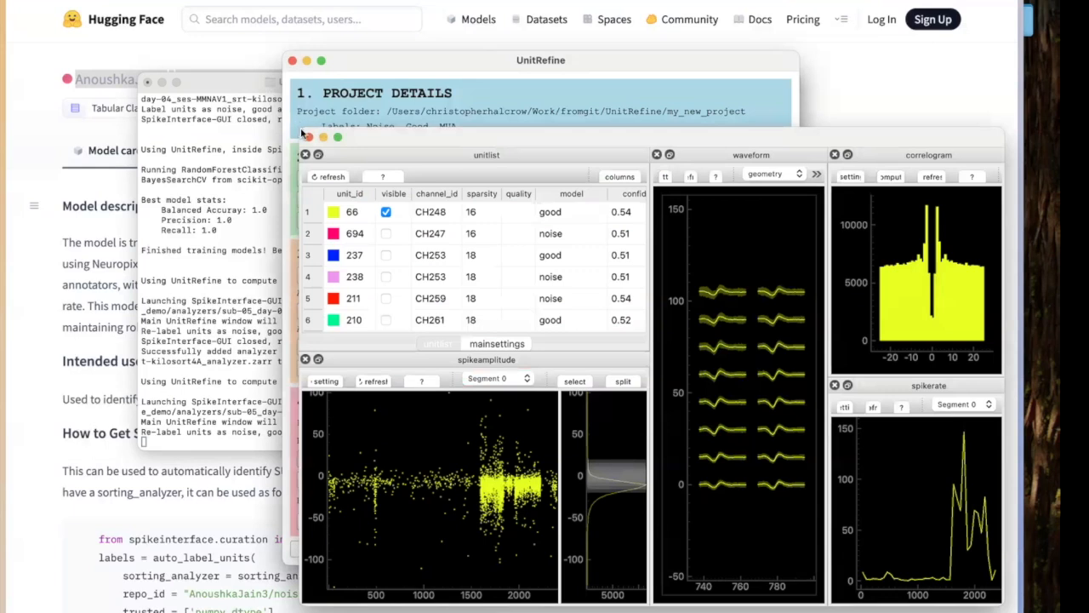
drag(303, 131, 63, 23)
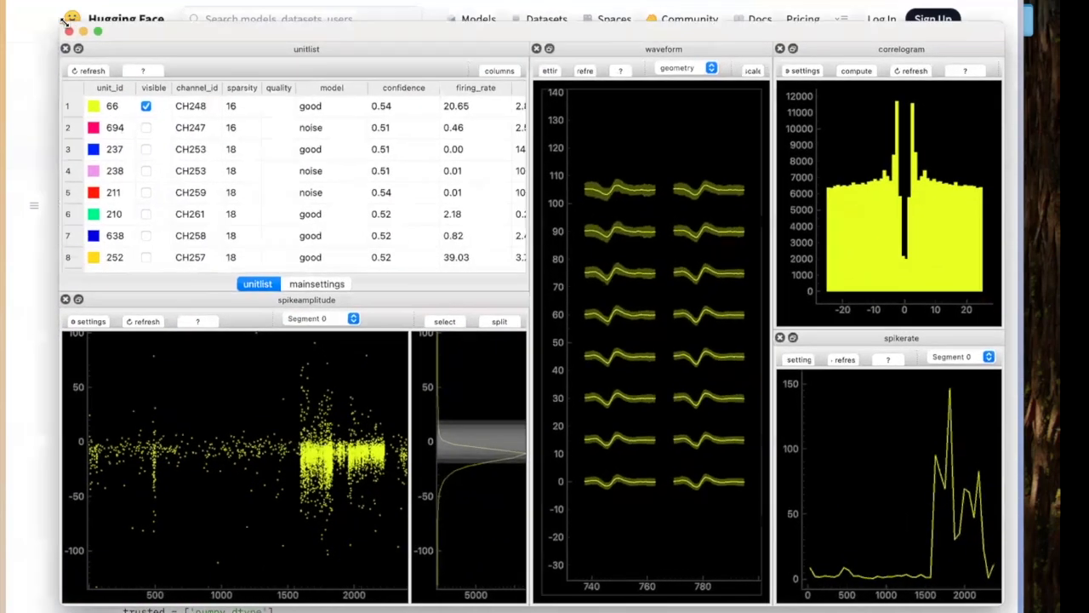
click(299, 110)
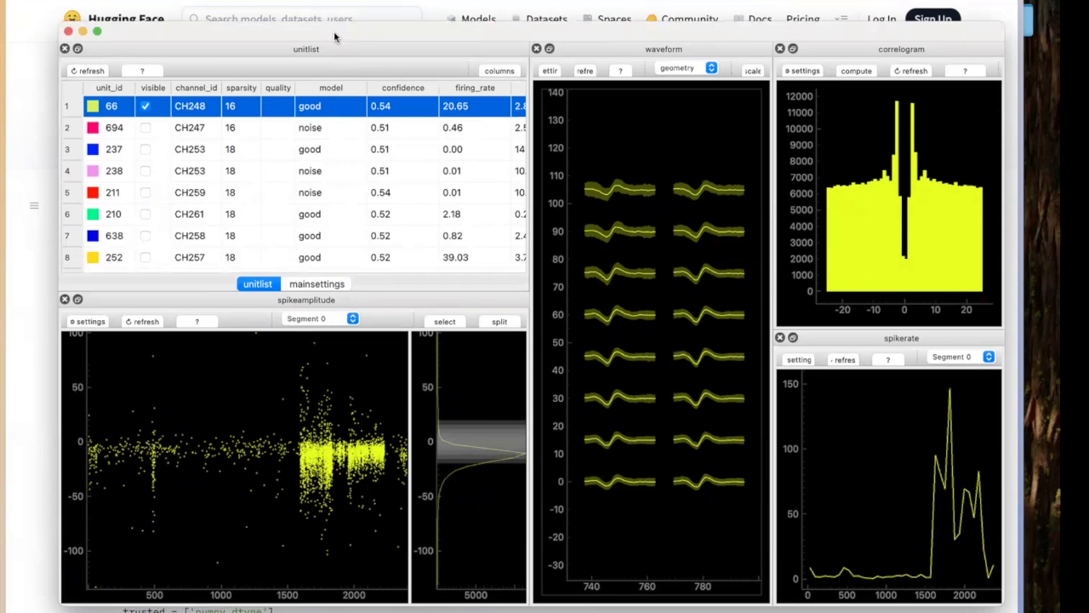
scroll(365, 185, down, 5)
scroll(365, 185, up, 5)
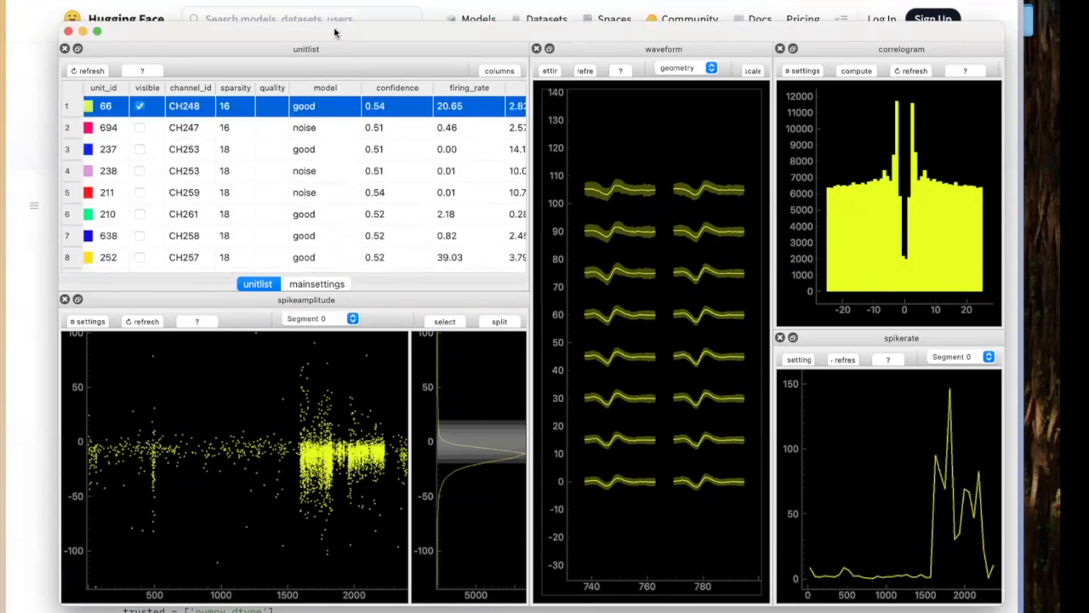
drag(335, 32, 333, 413)
mouse_move(540, 60)
mouse_down()
mouse_move(537, 29)
mouse_move(531, 61)
mouse_up()
drag(211, 414, 177, 32)
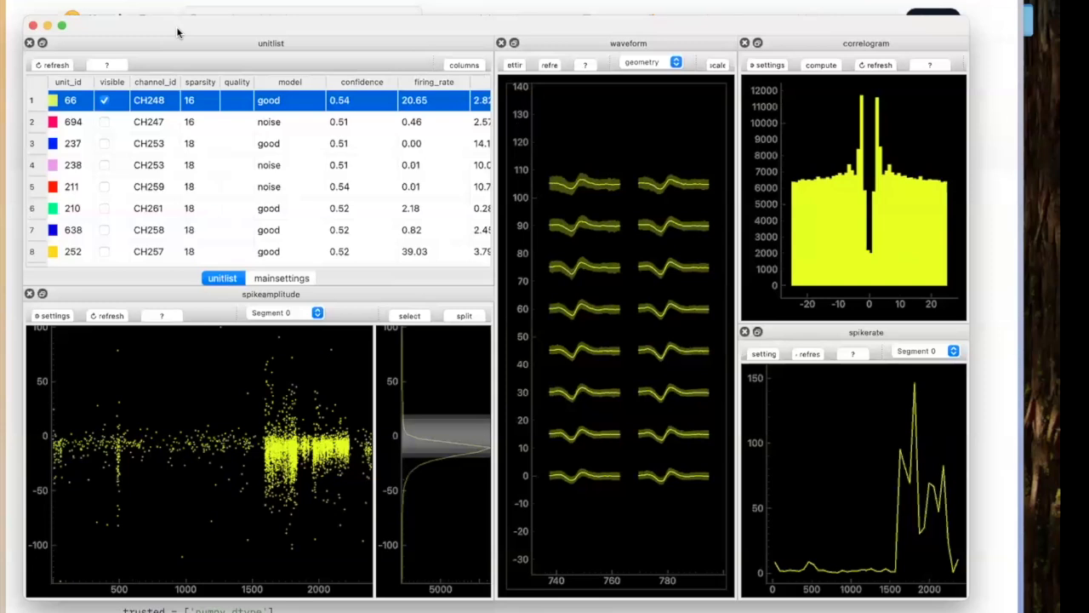
Relabel units 66, 694, 237, 238 and 211 as noise and close the relabeling viewer.
key(n)
key(n)
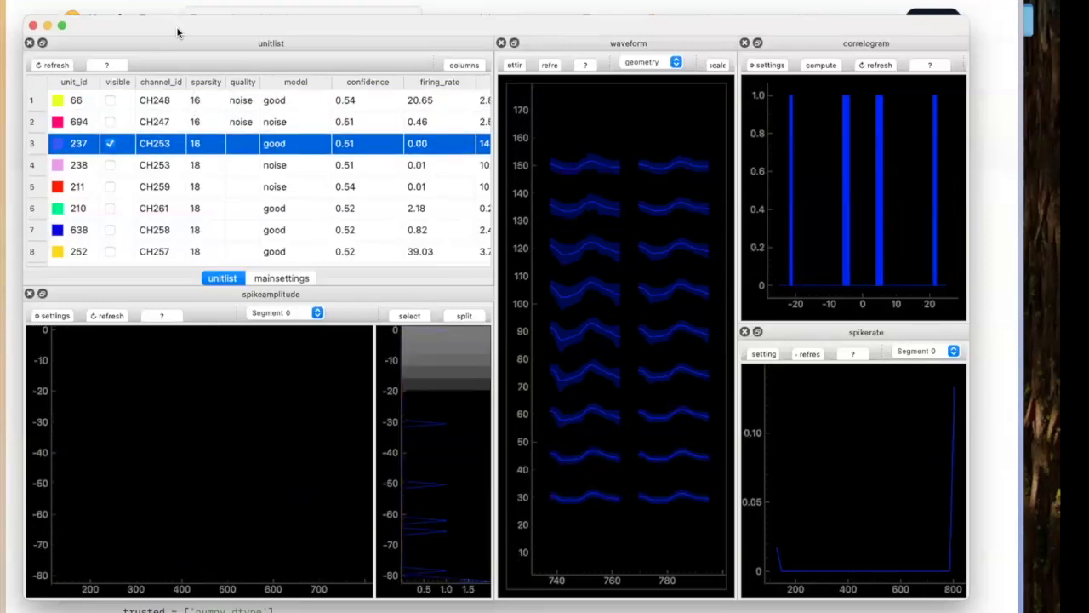
key(n)
key(n)
key(n)
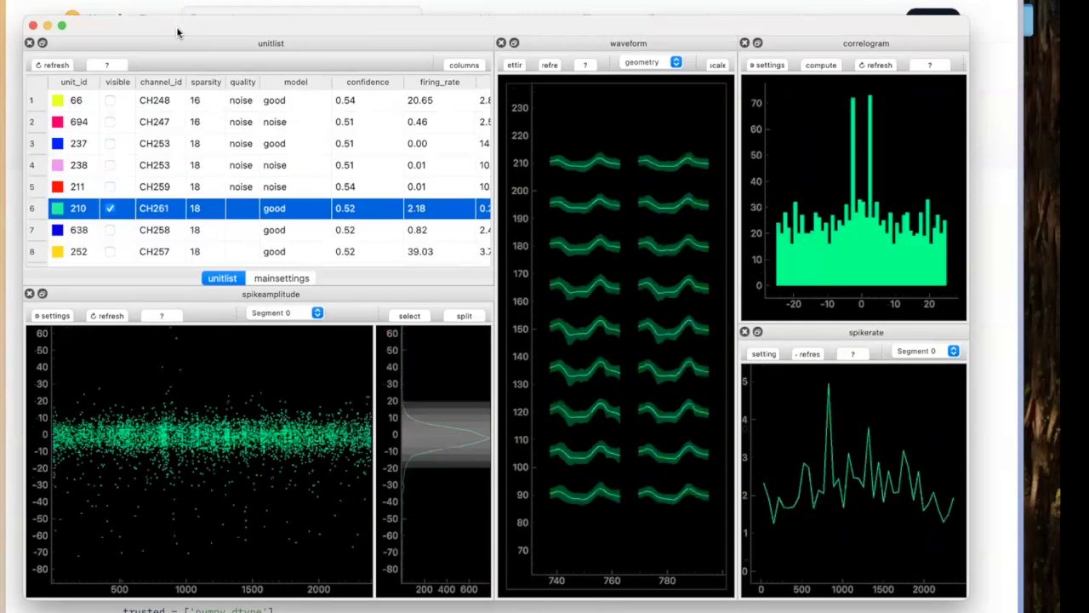
click(32, 27)
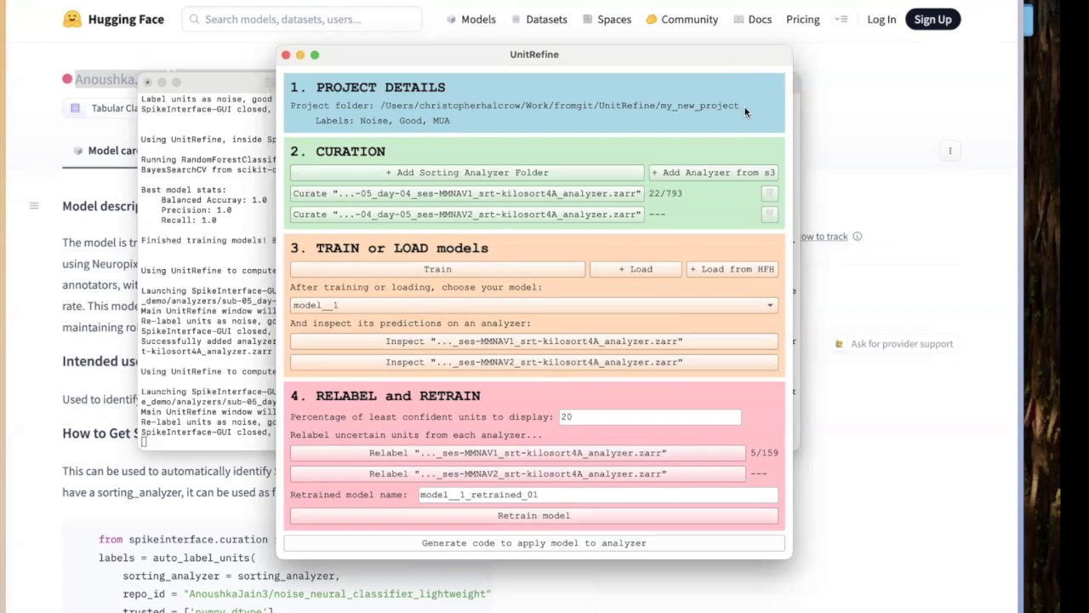
Switch to Finder and open the my_new_project folder inside fromgit/UnitRefine.
mouse_move(188, 605)
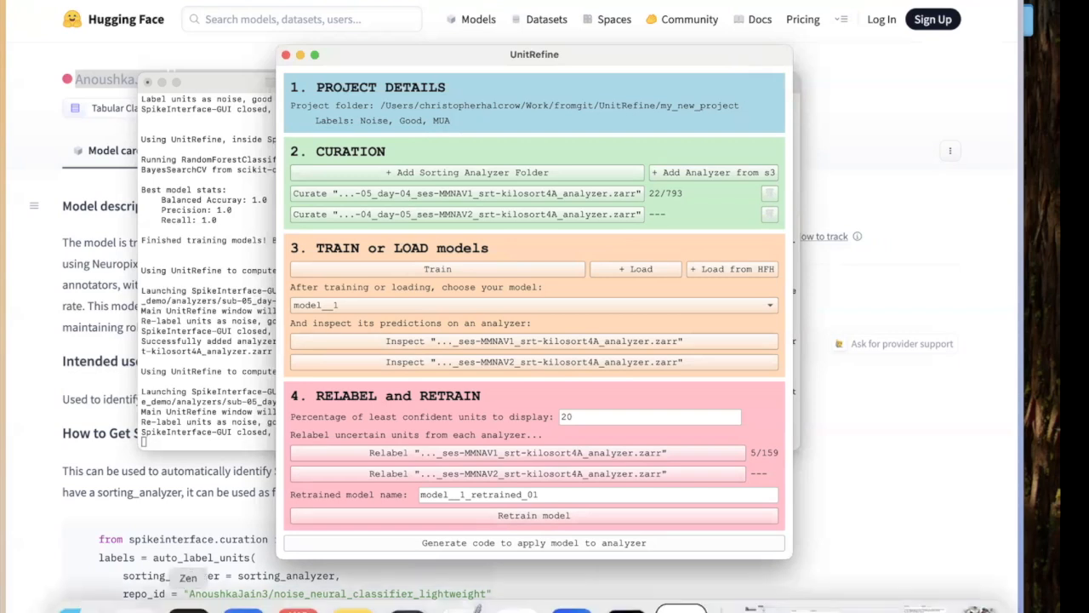
click(71, 606)
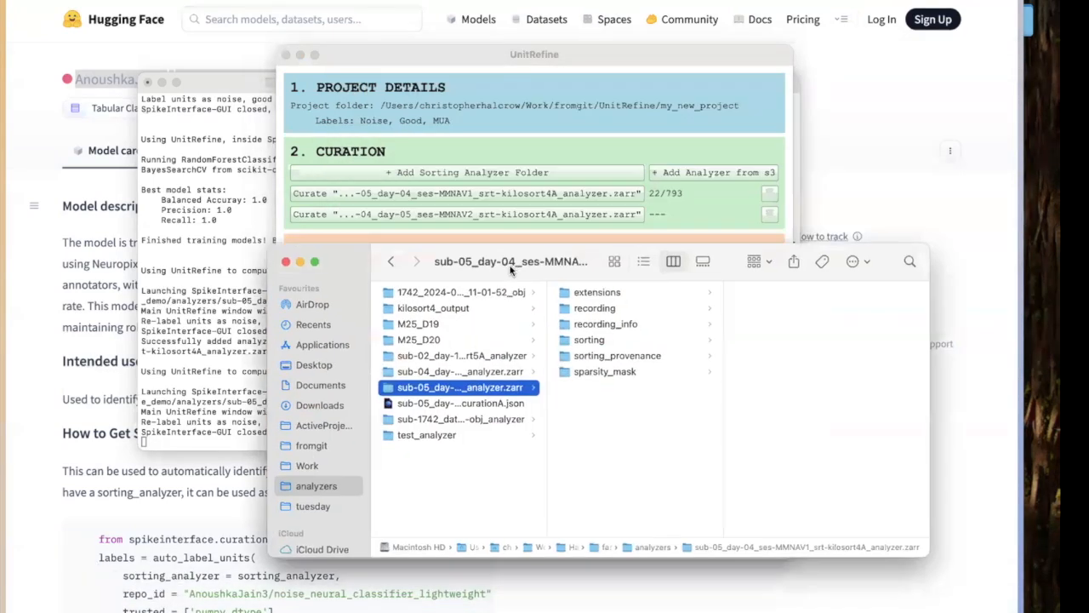
click(324, 454)
scroll(451, 450, down, 10)
scroll(443, 479, down, 5)
click(430, 435)
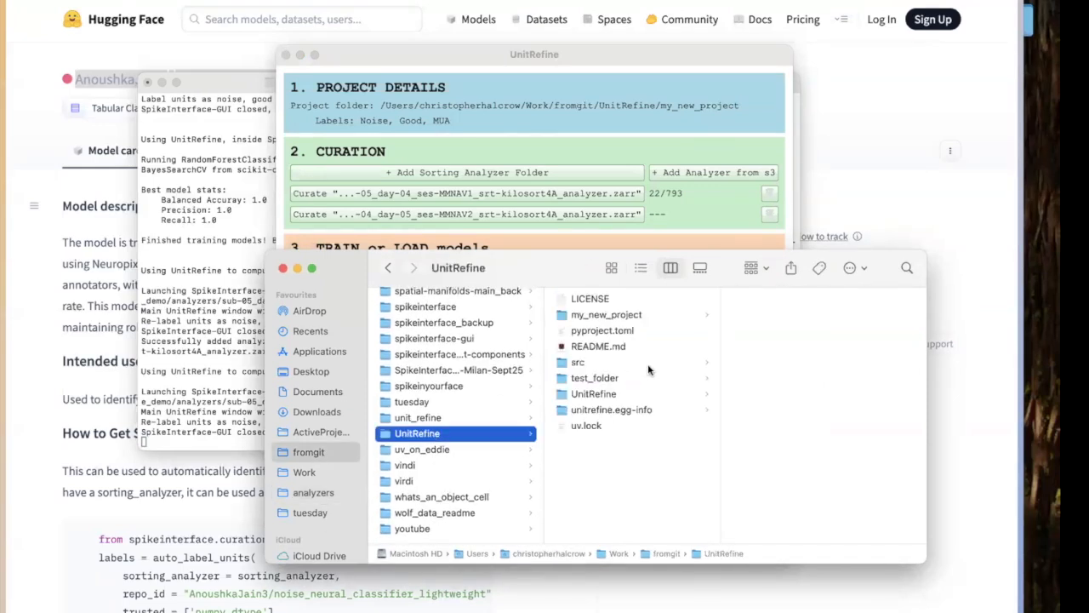
click(623, 314)
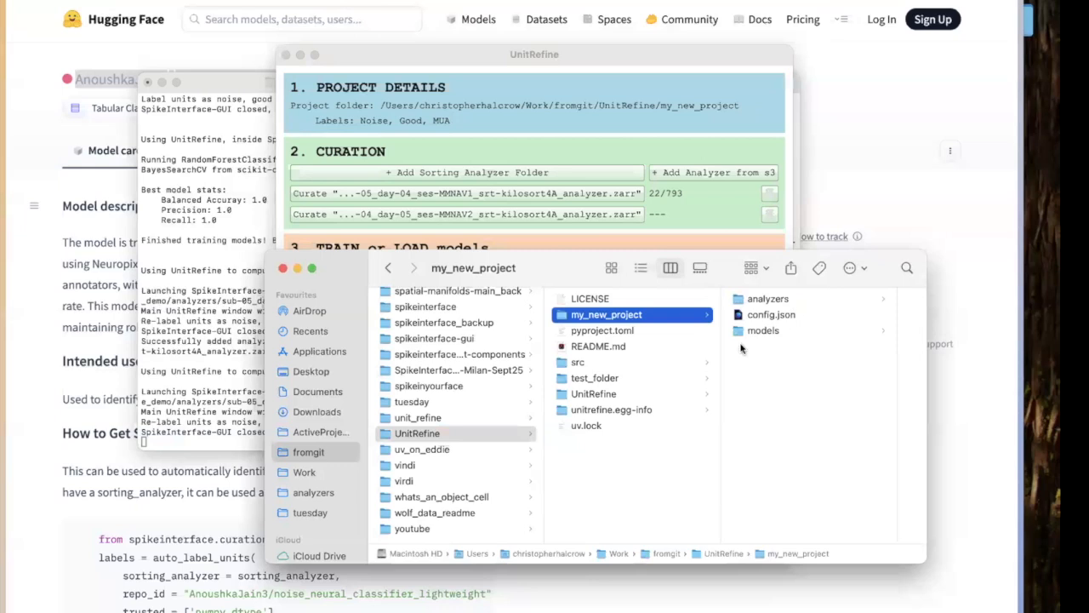
Preview the project's config.json and return to the analyzers folder.
key(Right)
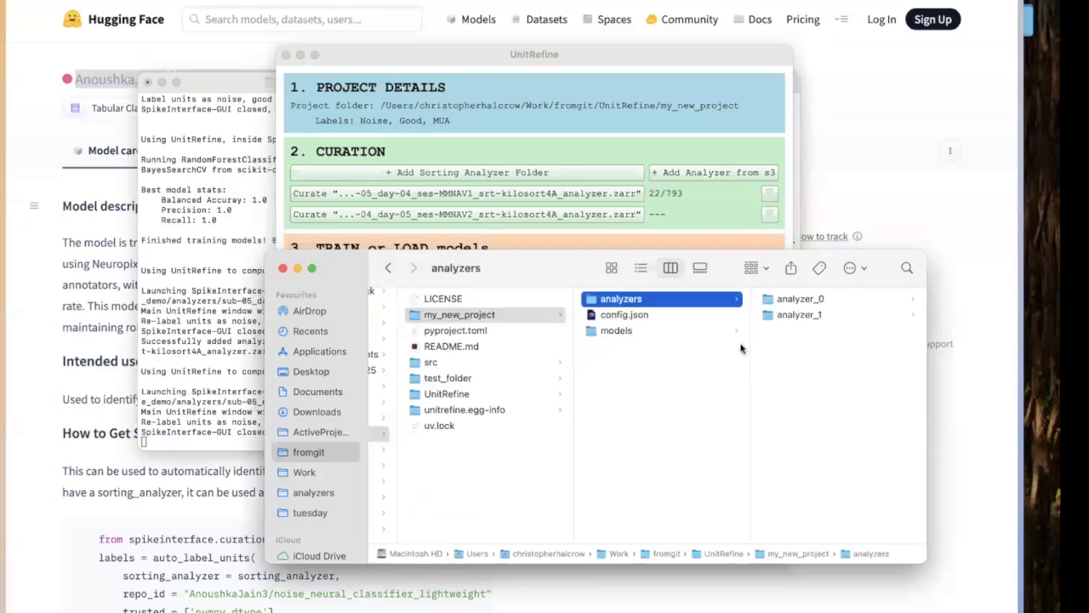
key(Down)
key(space)
key(space)
key(Up)
Open the analyzer_0 folder and preview its CSV files from labelled_metrics.csv through labels.csv.
key(Right)
key(Right)
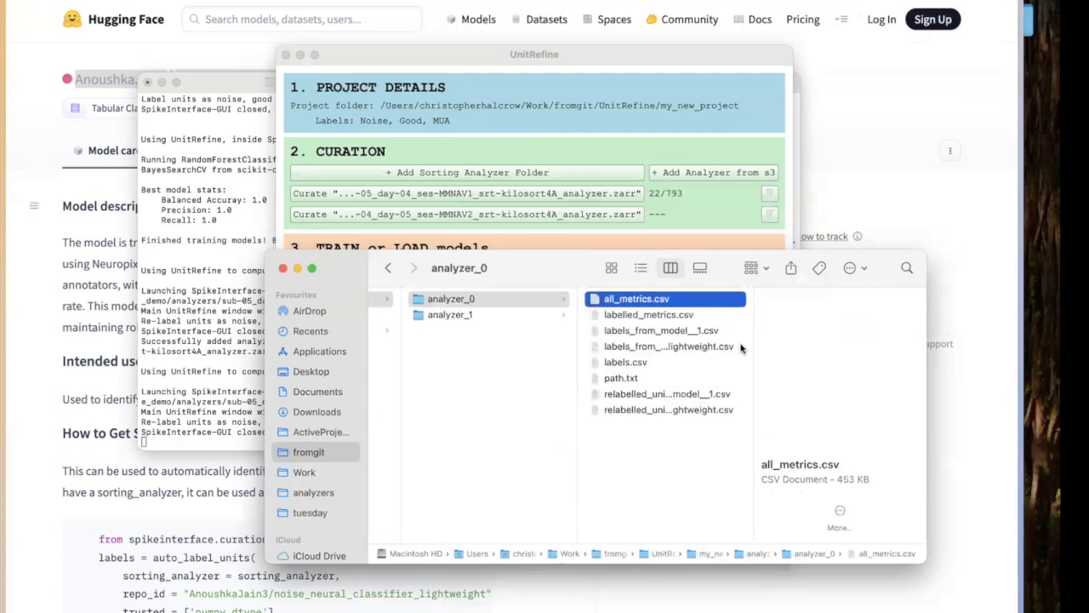
key(Down)
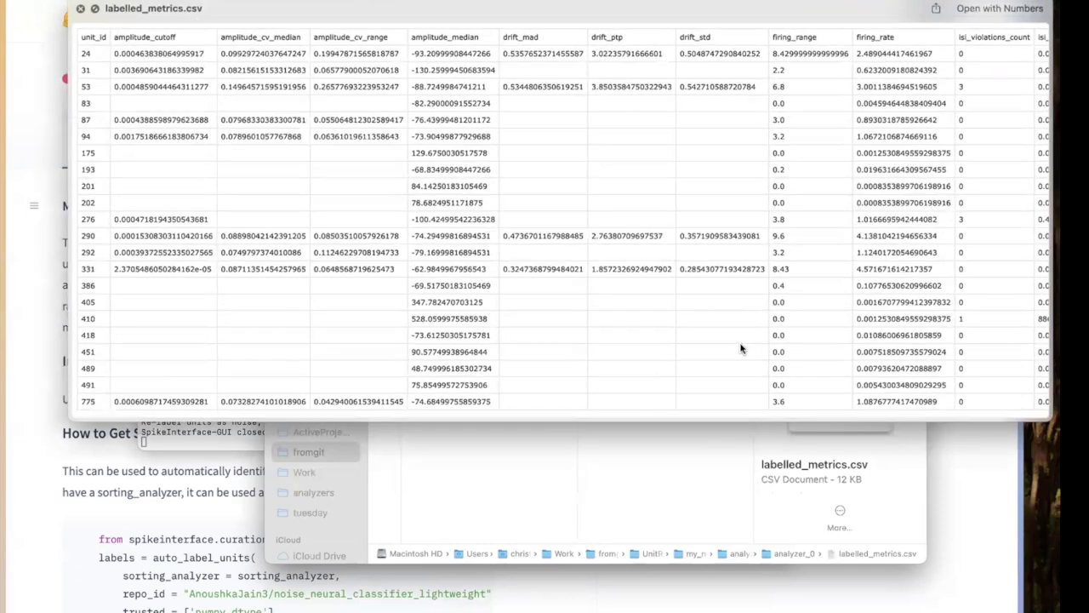
key(Down)
key(Down)
key(Down)
key(Down)
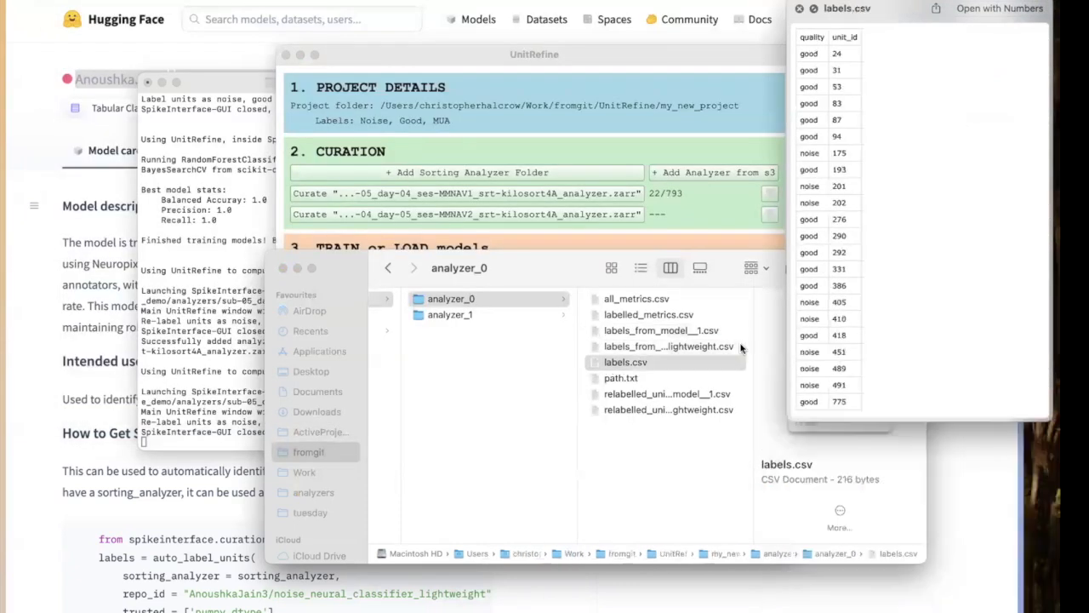
Open model__1 in the project's models folder and preview its labels.csv.
key(Left)
key(Left)
key(Down)
key(Down)
key(Right)
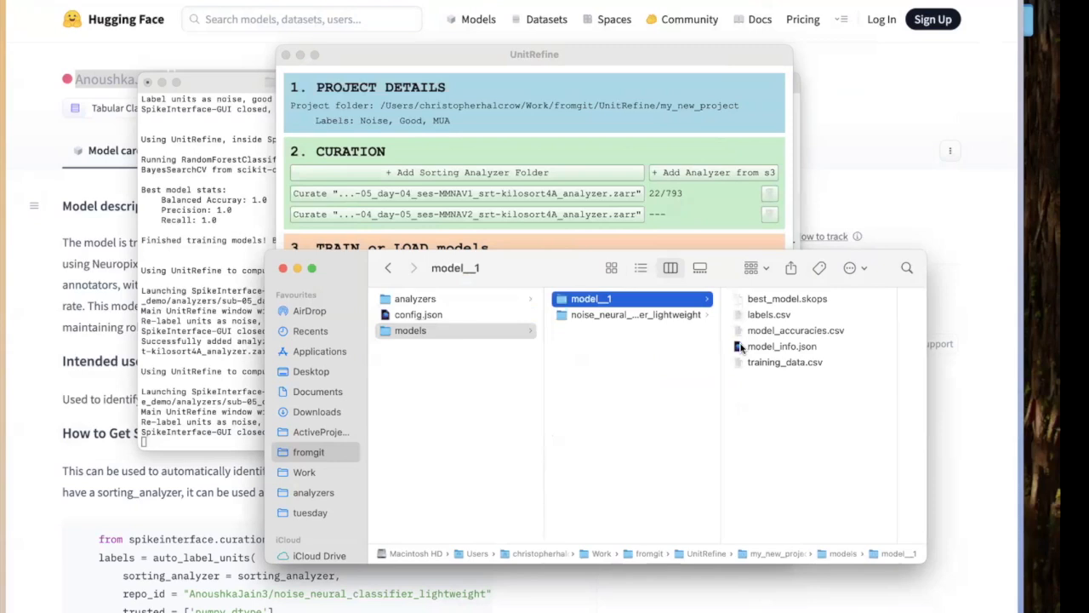
key(Right)
key(Down)
key(space)
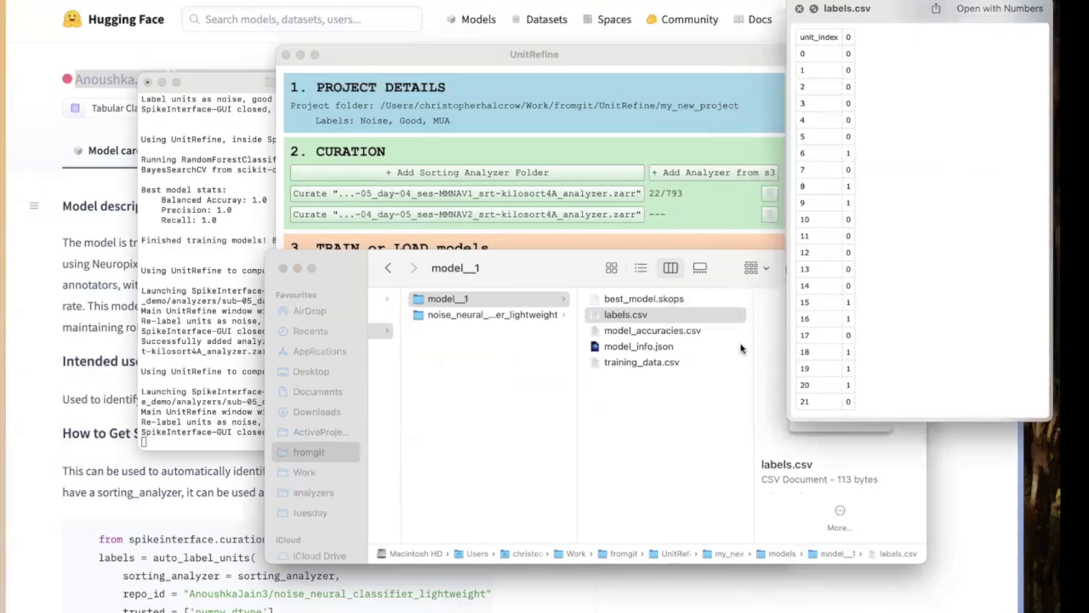
key(space)
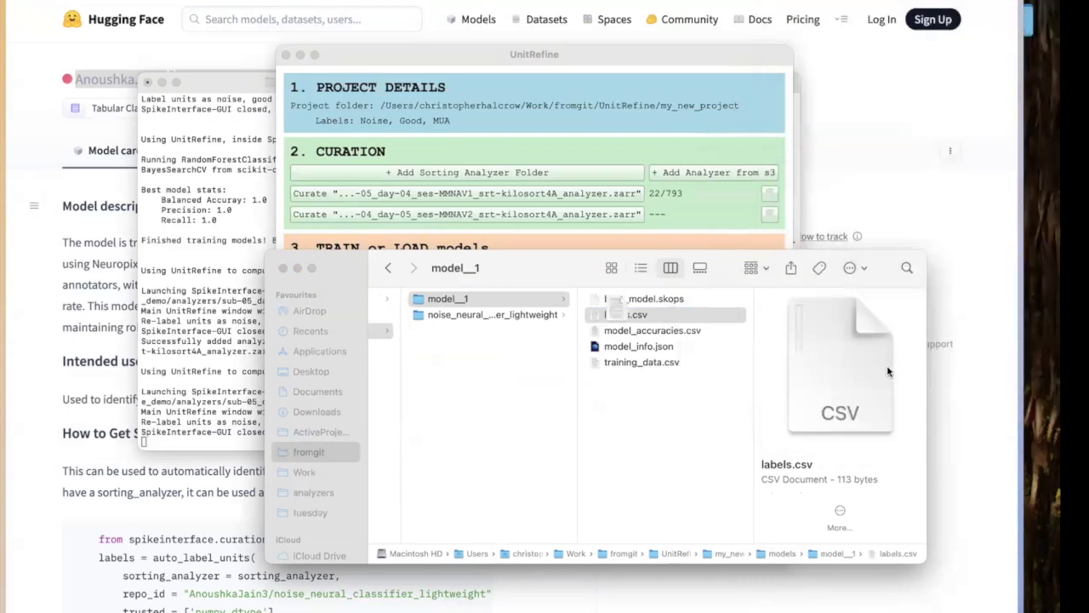
Open the noise_neural_classifier_lightweight model folder and look through its labels.csv.
key(Left)
key(Down)
key(Right)
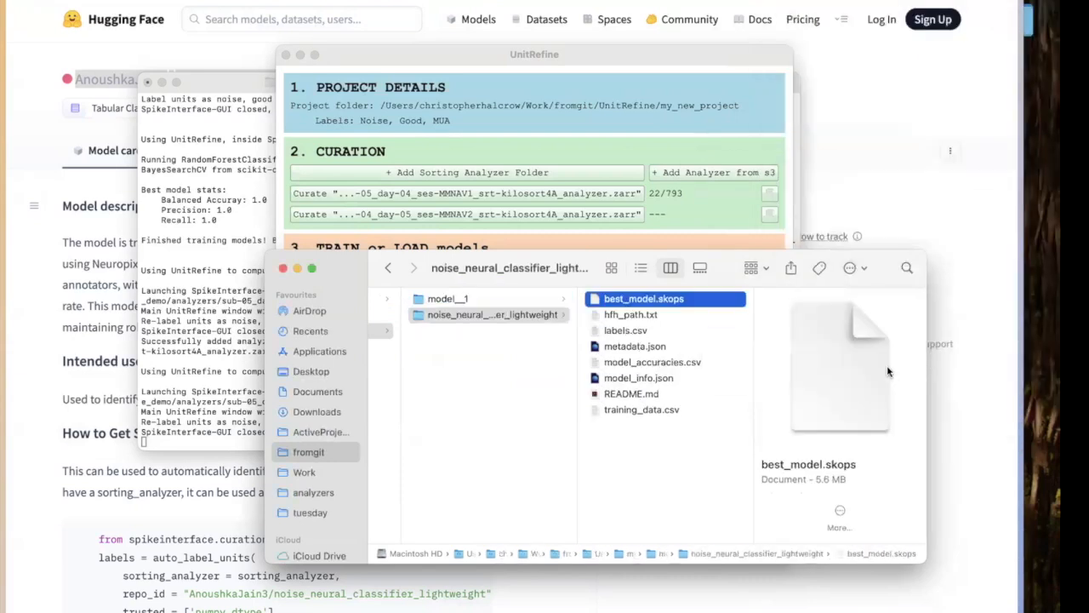
key(Down)
key(Down)
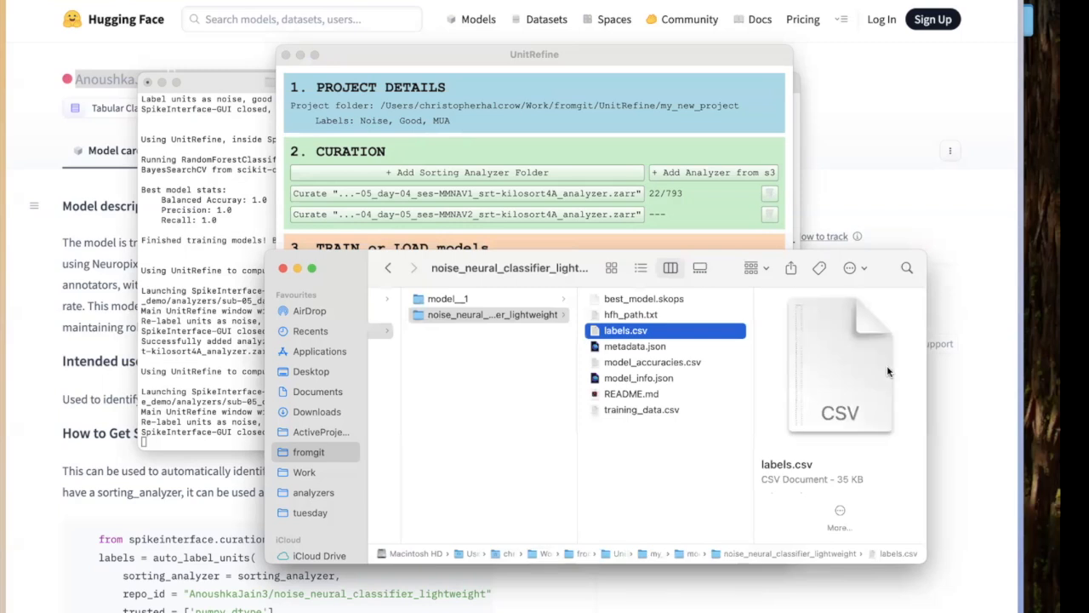
key(space)
scroll(820, 280, down, 20)
scroll(821, 282, down, 5)
drag(1044, 593, 1043, 32)
key(space)
Preview model_info.json of the noise_neural_classifier_lightweight model to check its requirements and label conversion.
click(604, 361)
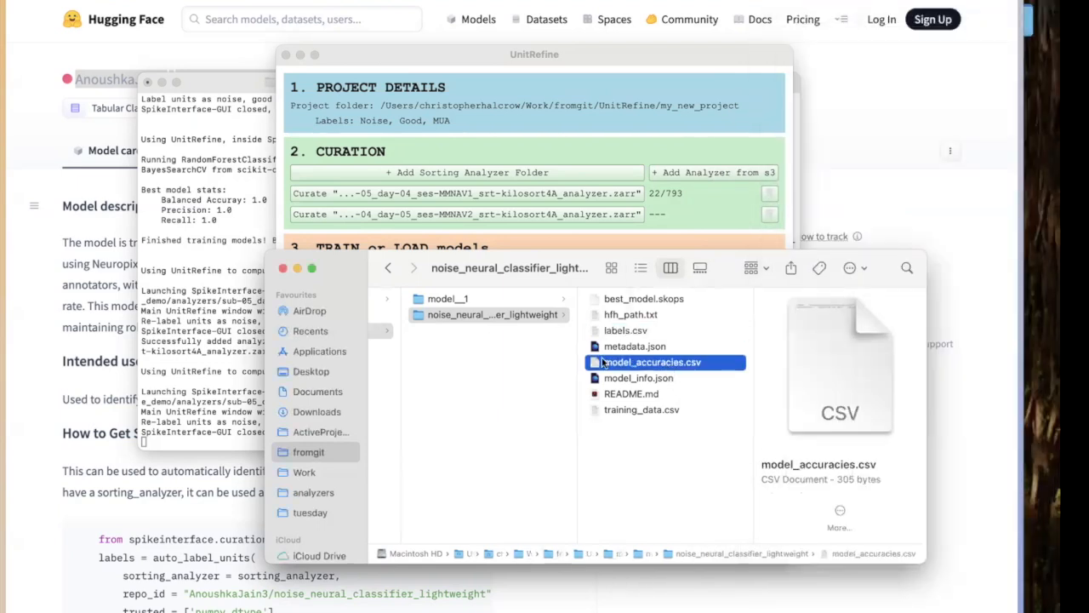
key(Down)
key(space)
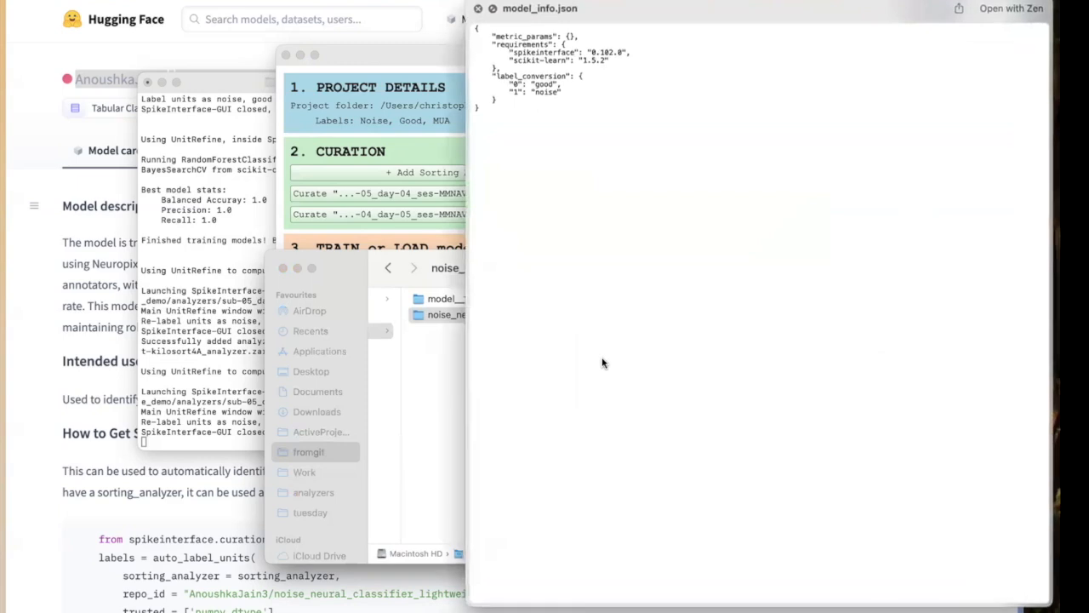
key(space)
Review the project's analyzers and models folders once more, ending in model__1, and close the Finder window.
key(Left)
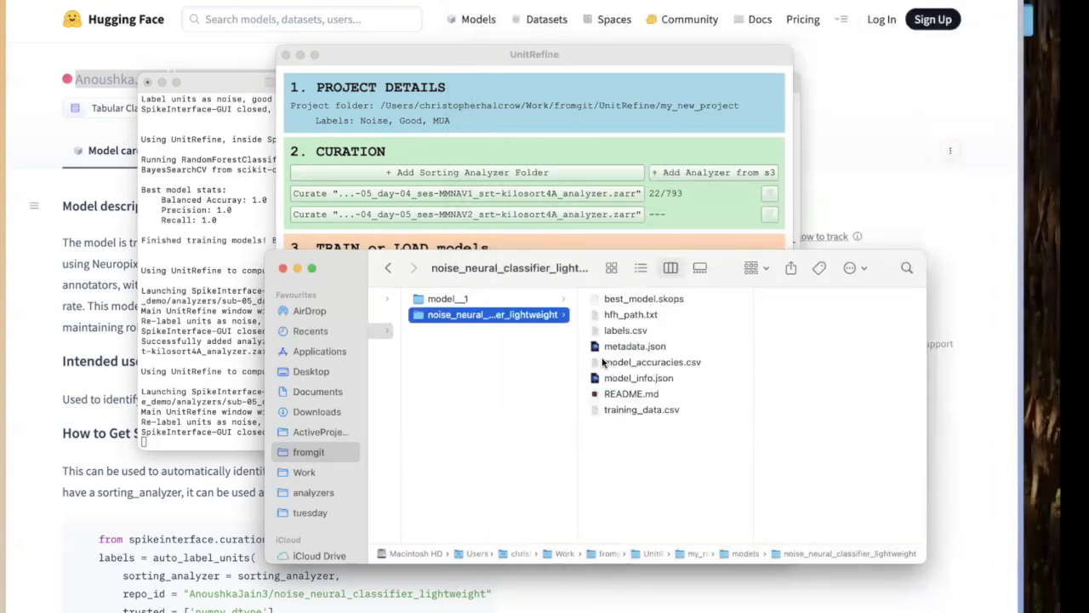
key(Left)
key(Left)
key(Right)
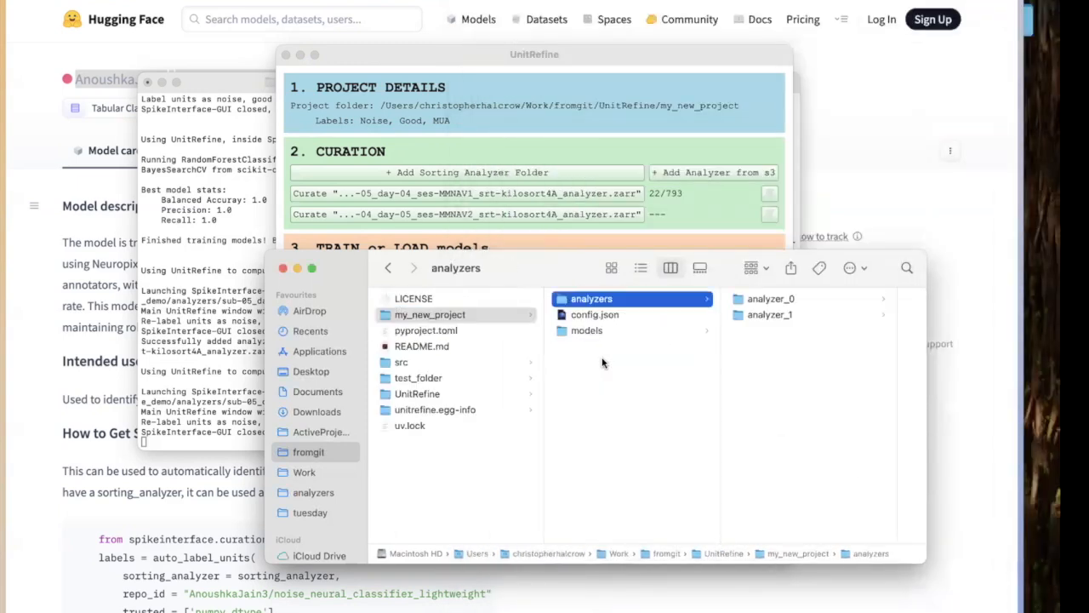
key(Left)
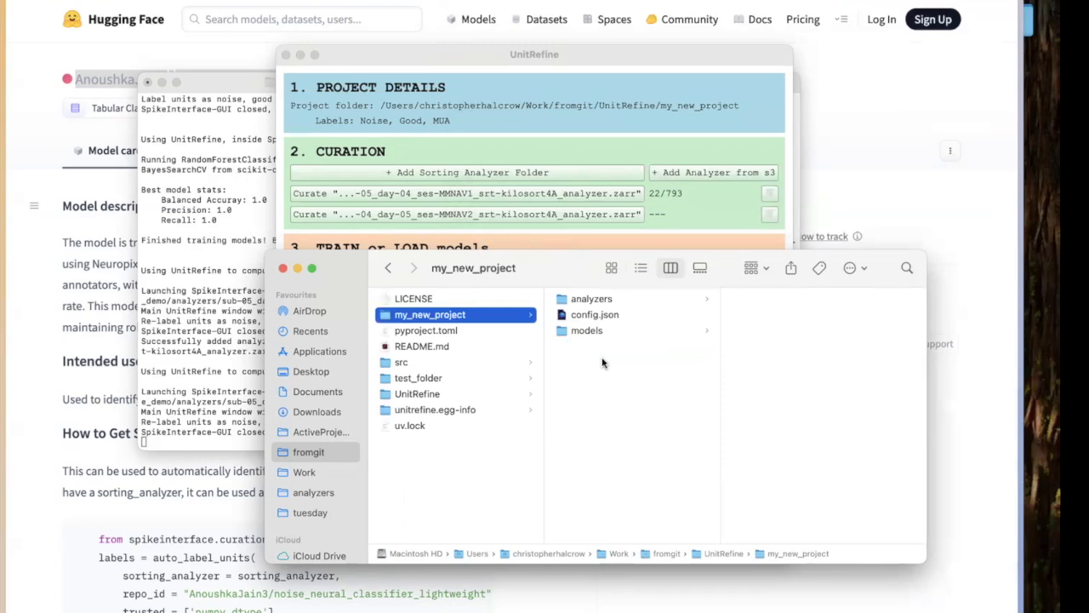
key(Right)
key(Down)
key(Down)
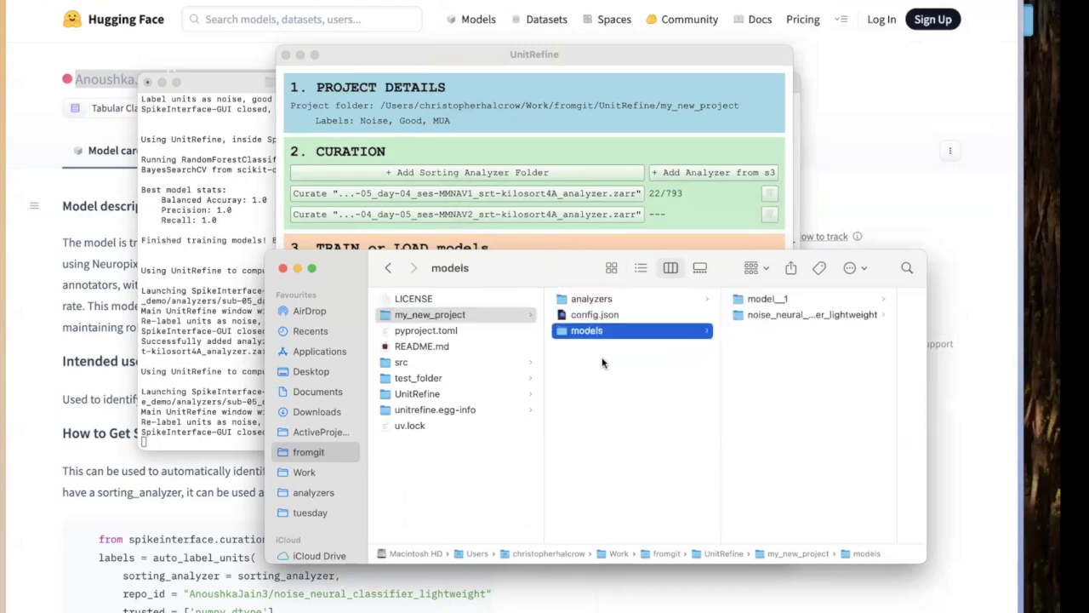
key(Right)
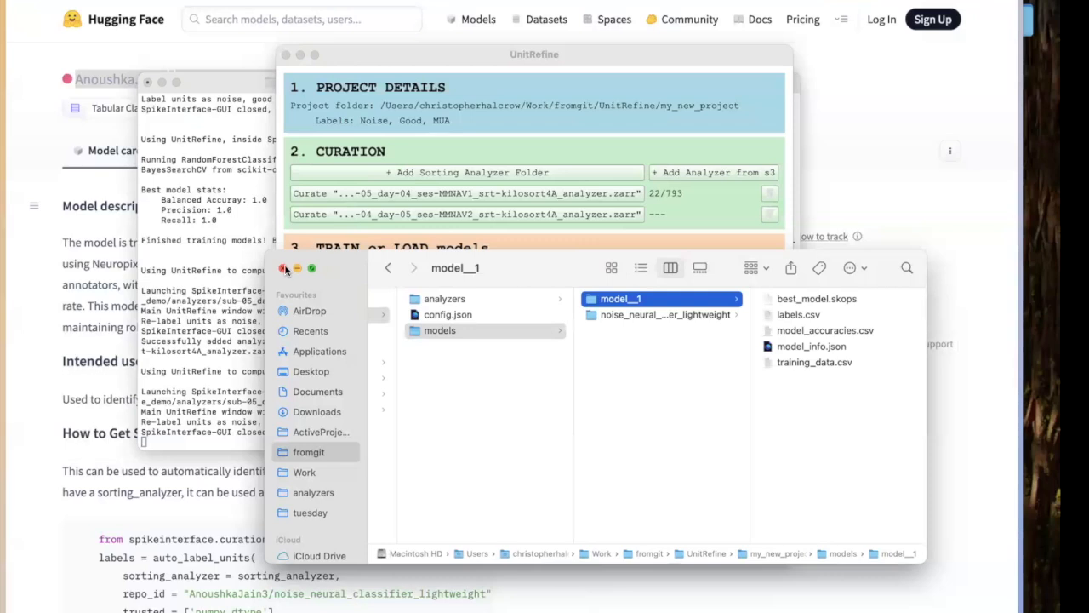
click(284, 269)
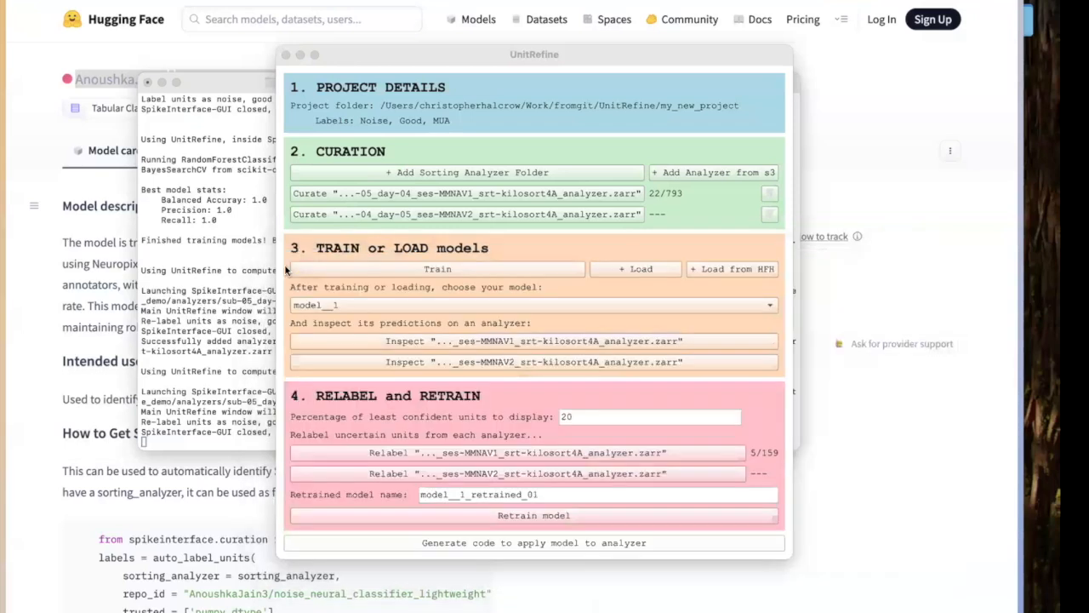
Switch to the browser, close the Hugging Face page and look over the UnitRefine GitHub repository page.
click(887, 392)
key(super+s)
key(super+w)
key(super+s)
scroll(294, 183, up, 20)
scroll(294, 177, up, 15)
scroll(295, 181, down, 15)
scroll(294, 181, down, 10)
scroll(292, 175, up, 18)
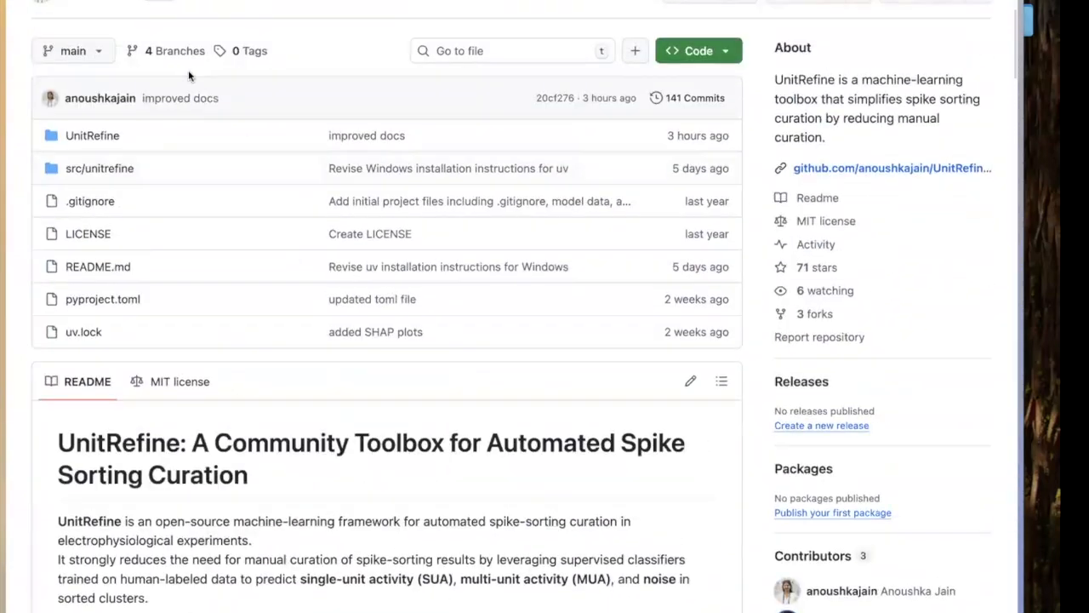
scroll(188, 75, up, 2)
Draft a new issue in the UnitRefine GitHub repository titled "WHY ISN'T THIS WORKING?!?!?!".
click(122, 57)
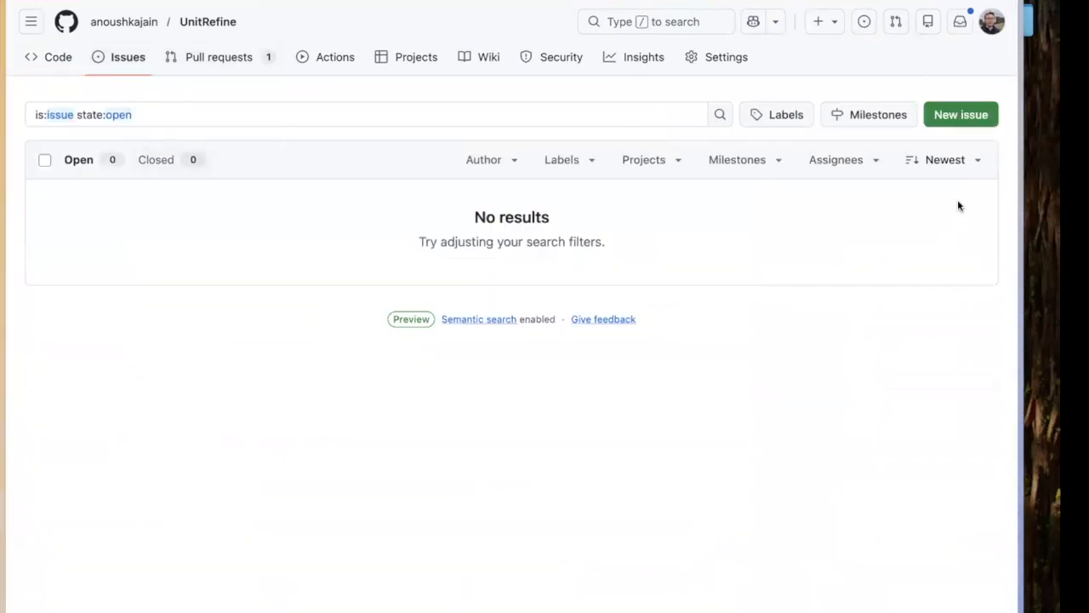
click(946, 118)
text(WHY ISN'T THIS WORKING?!?!?!)
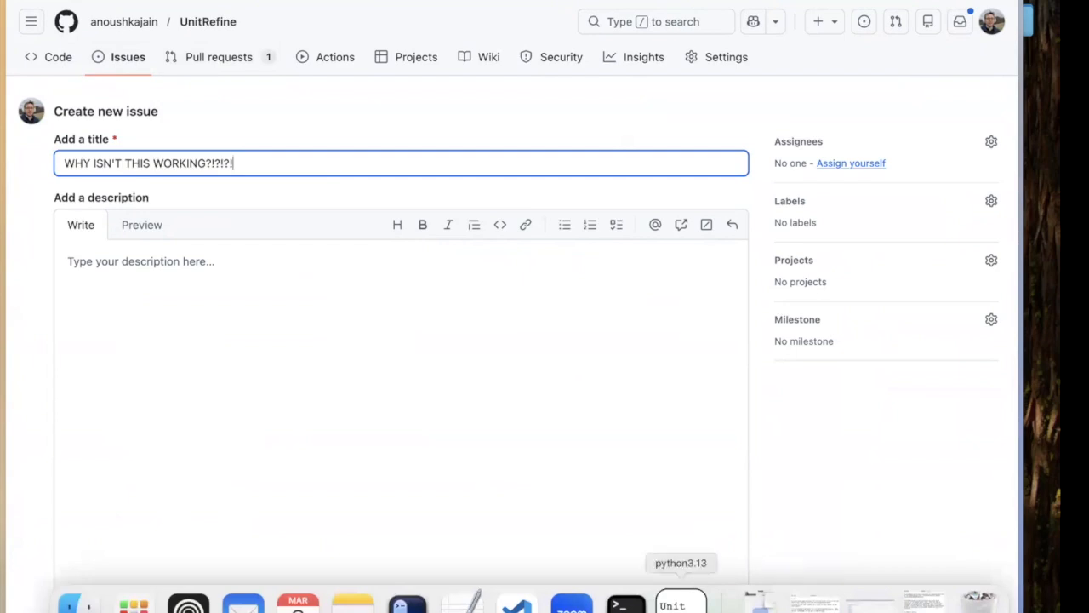
Look at the UnitRefine window, return to the GitHub repository's main page and examine the README overview.
click(676, 605)
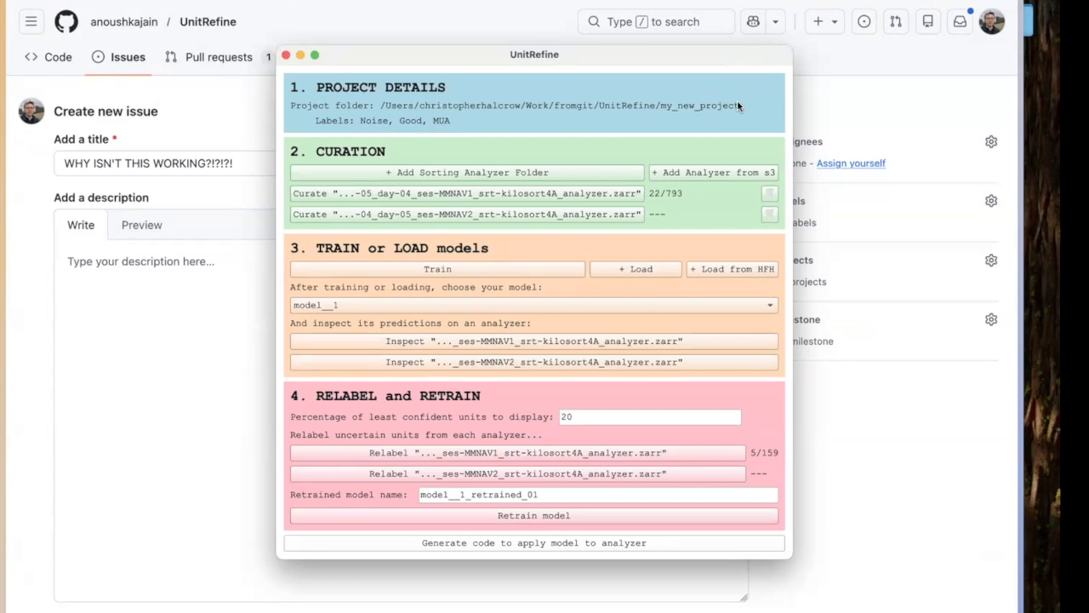
click(140, 104)
click(199, 22)
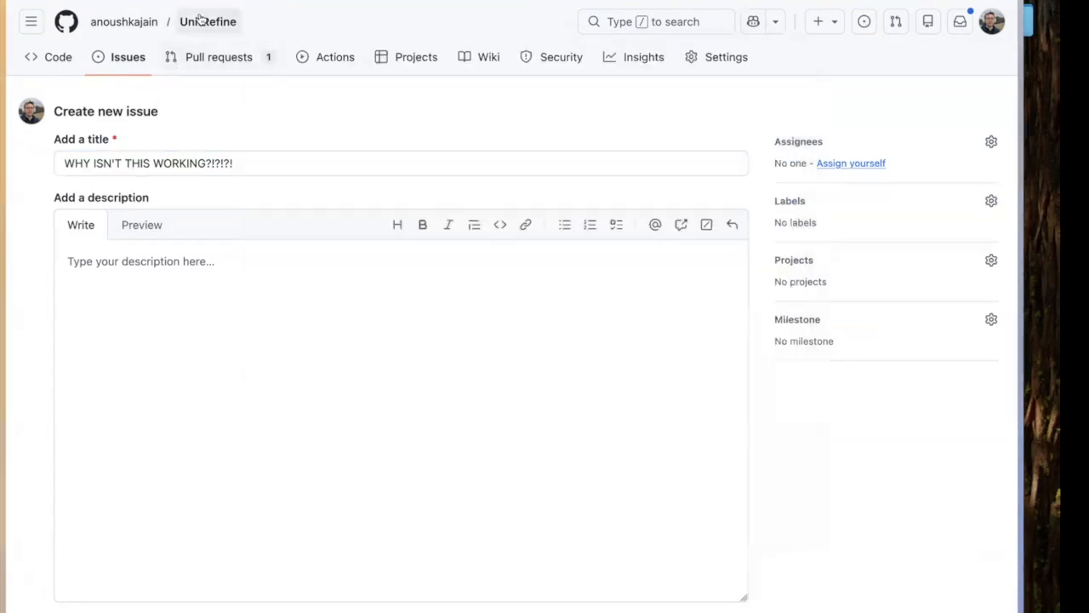
scroll(329, 183, down, 5)
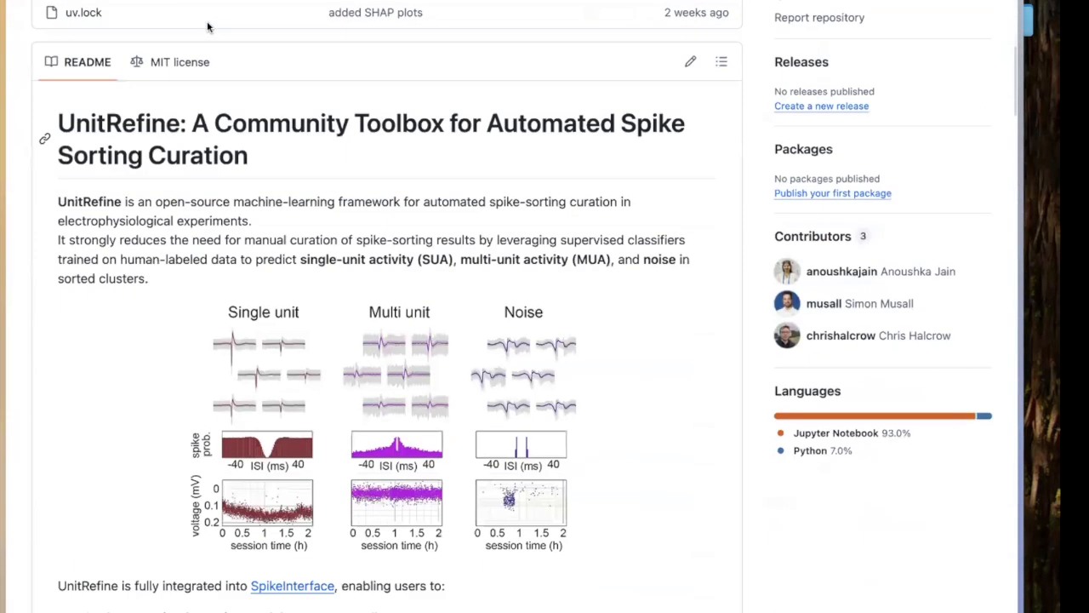
scroll(329, 183, down, 3)
scroll(329, 183, down, 2)
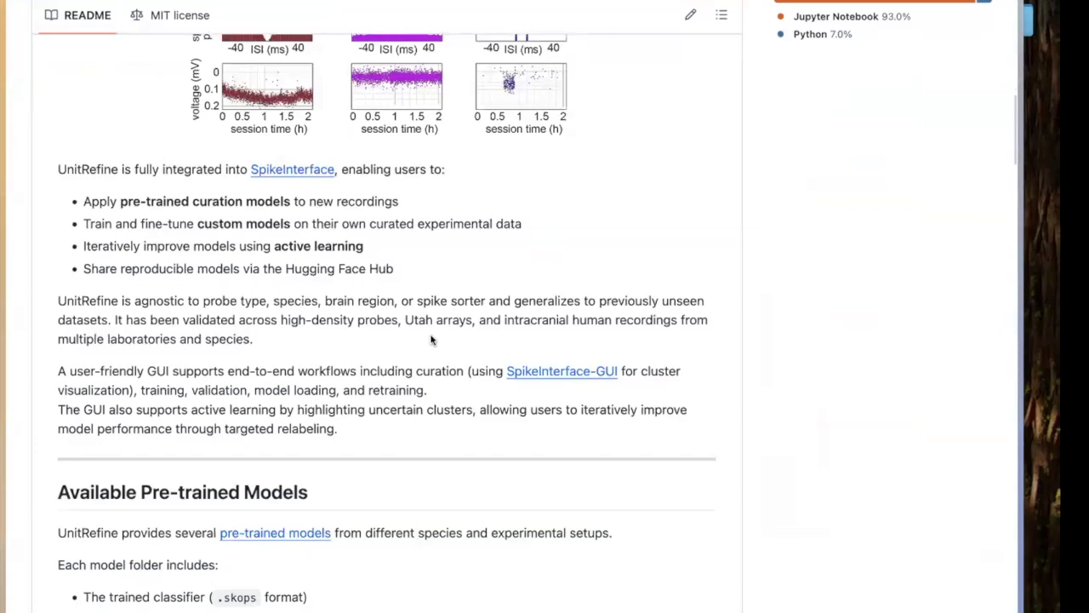
scroll(431, 339, up, 6)
scroll(433, 340, up, 4)
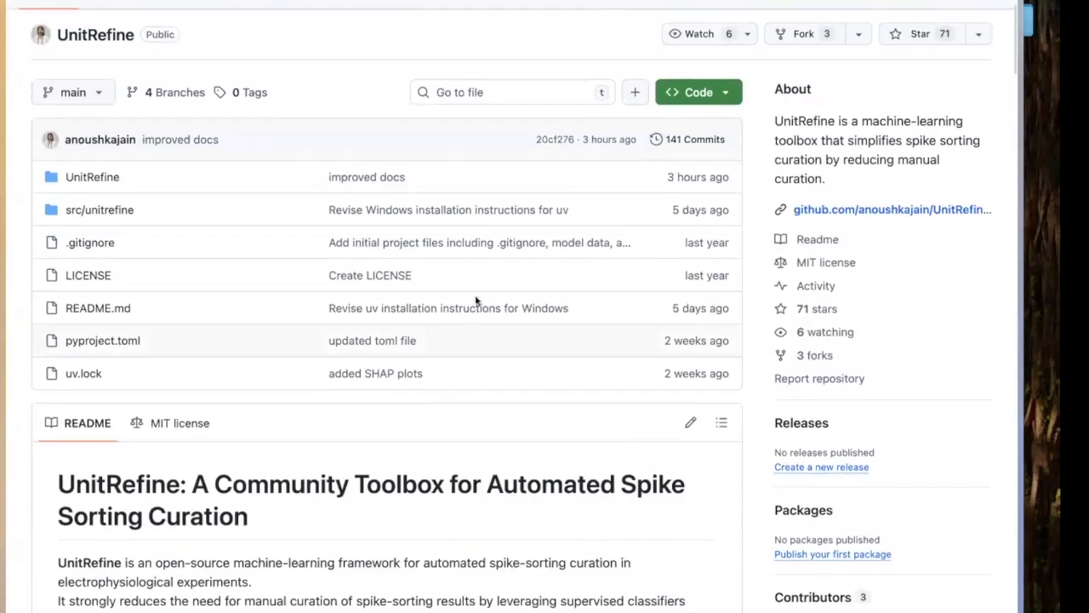
Find the README's Citation section and open the bioRxiv preprint link in a new tab.
click(634, 1)
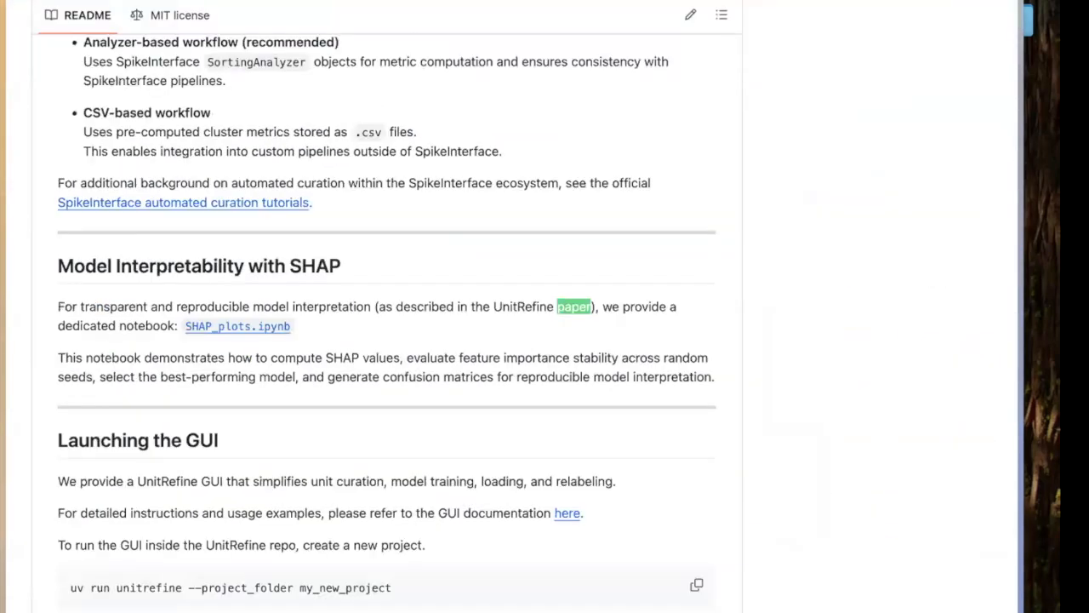
scroll(445, 348, up, 20)
scroll(446, 352, down, 3)
scroll(446, 351, down, 1)
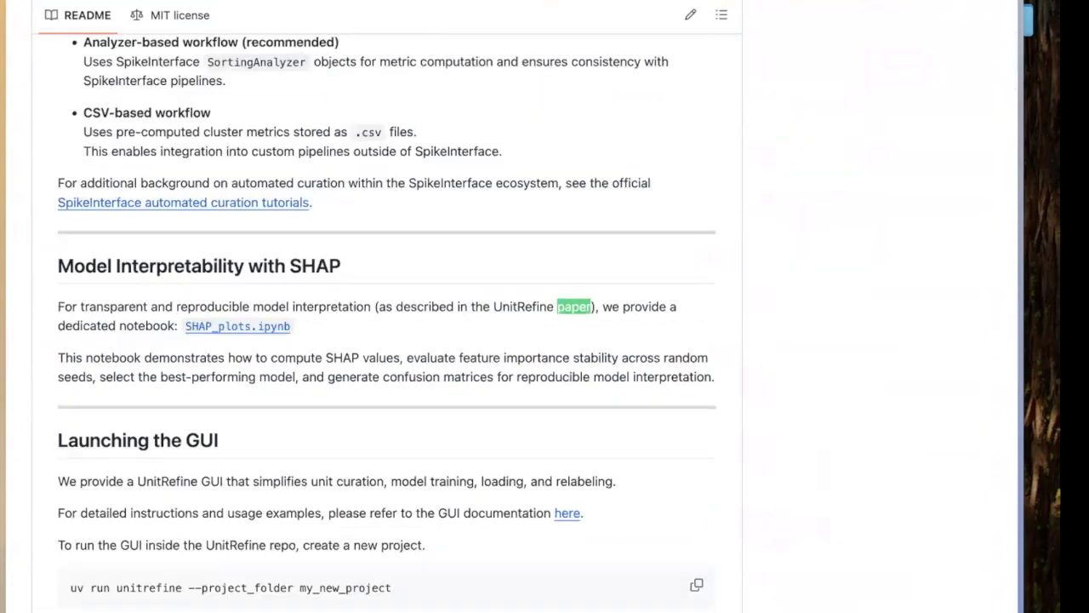
scroll(491, 323, down, 15)
scroll(491, 323, up, 8)
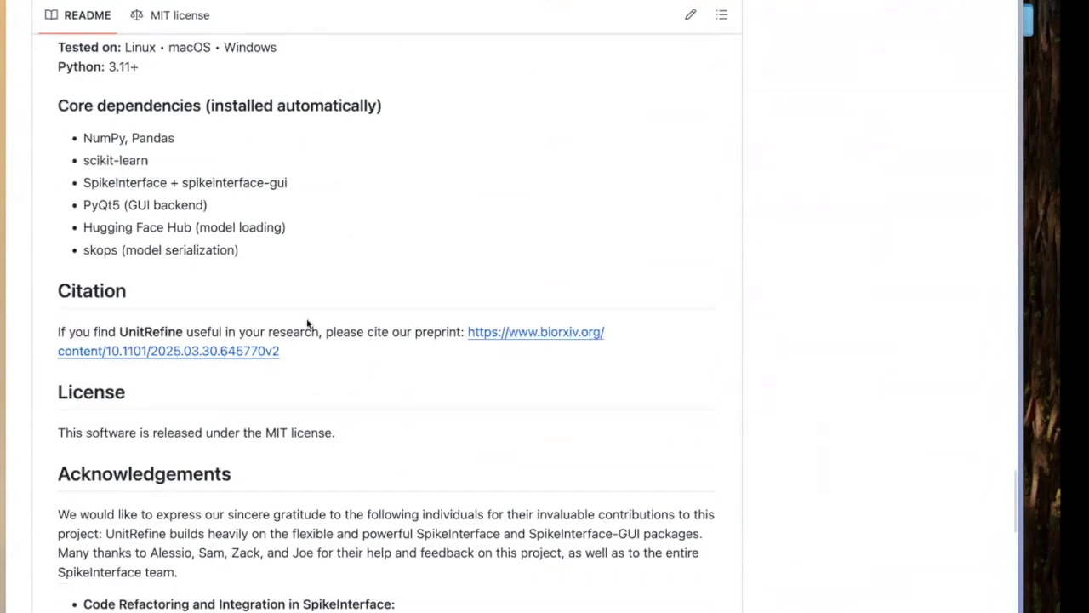
key(super+s)
super+click(334, 351)
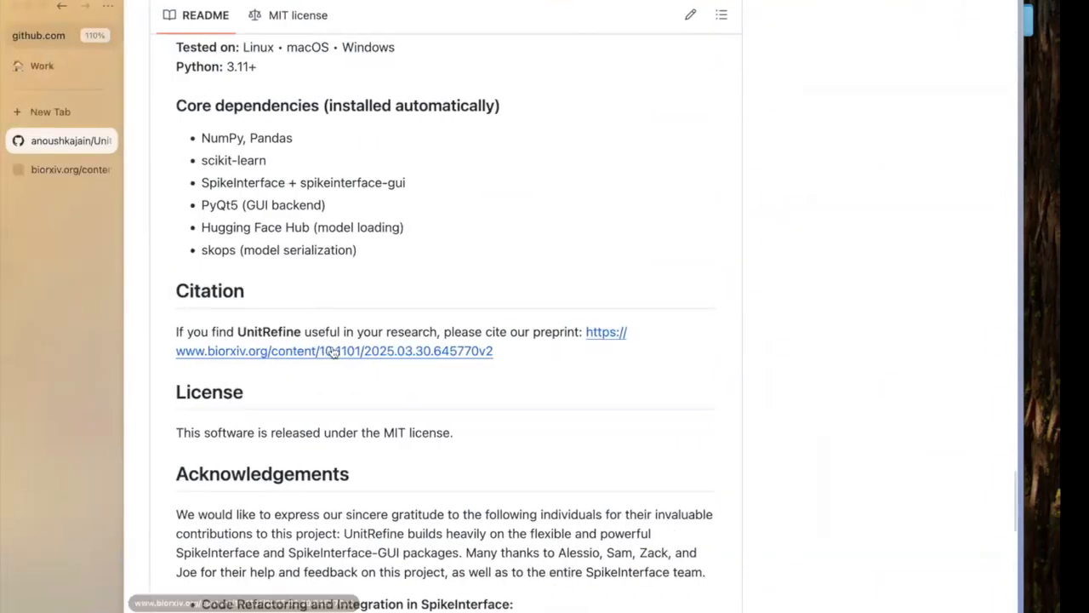